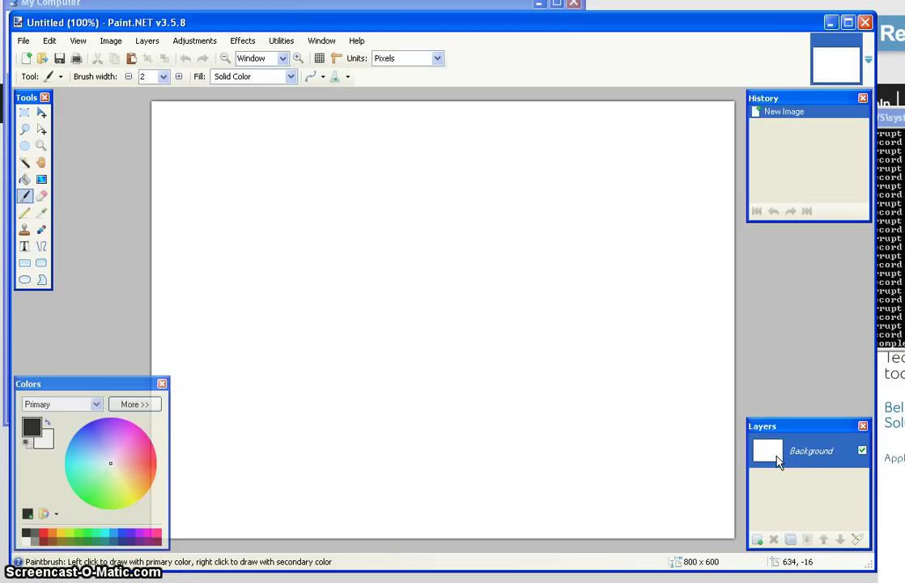
- Start opening an image and browse the G: drive to the teacher's Math_BTT folder and its Graphic Design subfolder
click(24, 40)
click(44, 75)
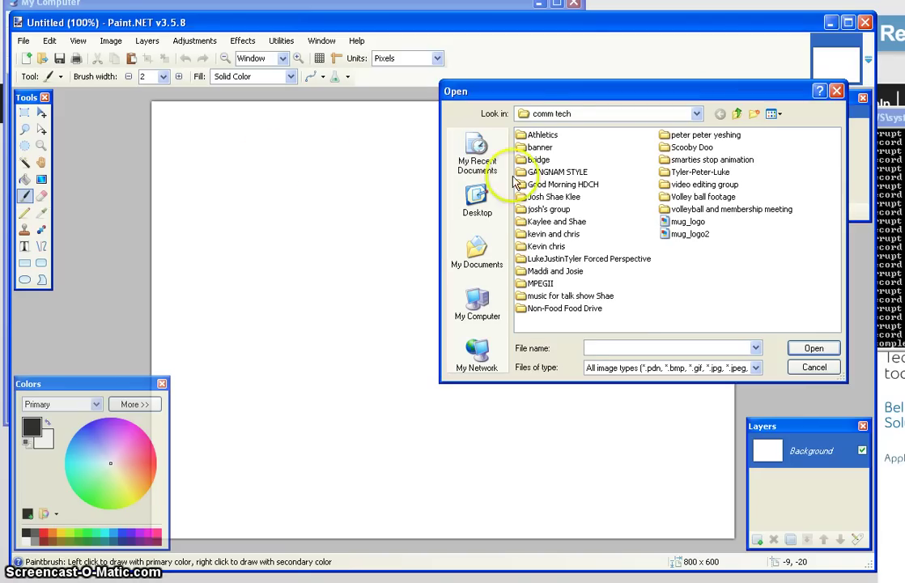
click(552, 115)
click(542, 184)
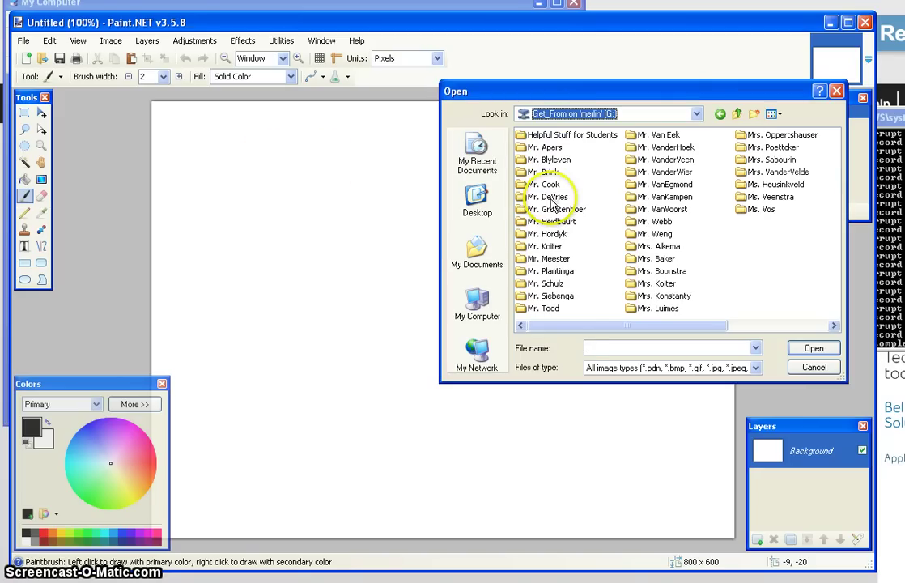
double_click(547, 160)
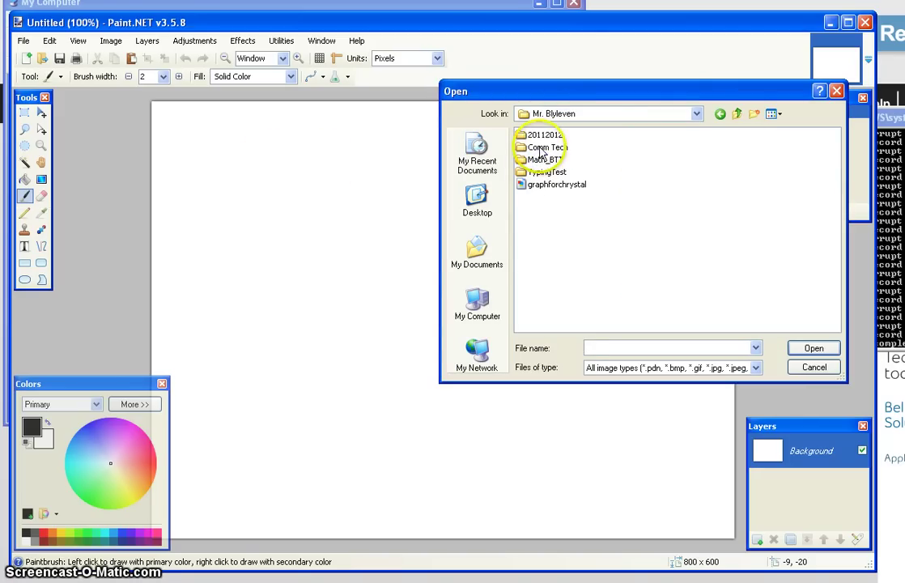
double_click(541, 160)
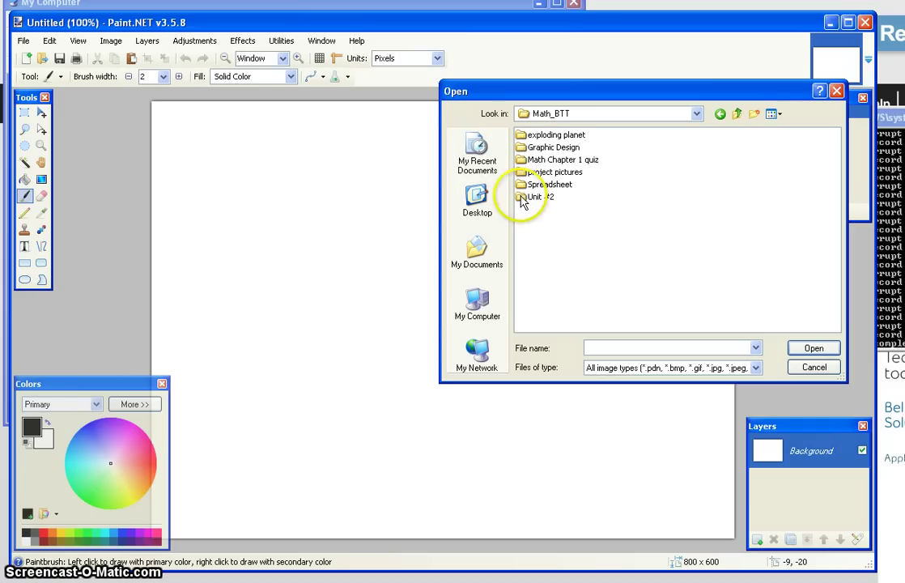
double_click(525, 147)
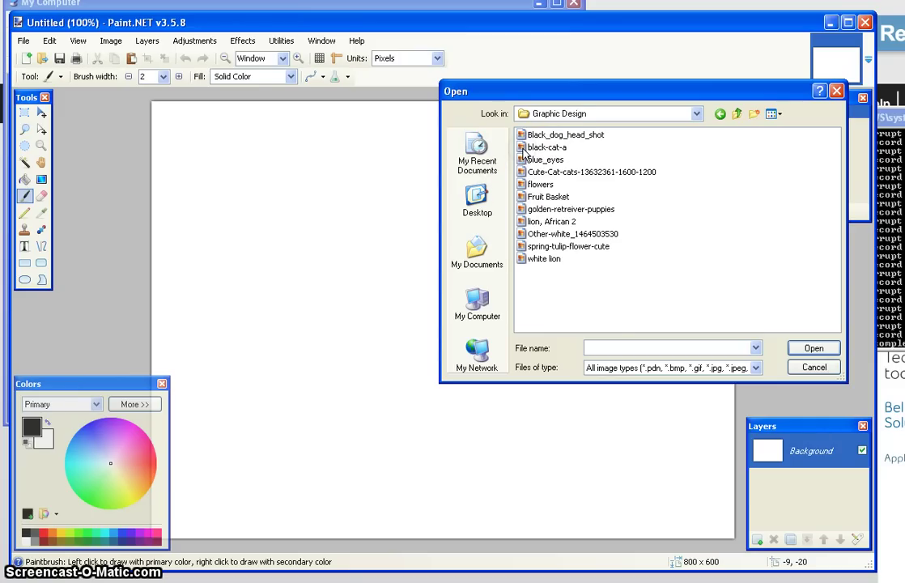
- Show the Graphic Design folder's files as thumbnails and open the white lion image
click(775, 114)
click(787, 130)
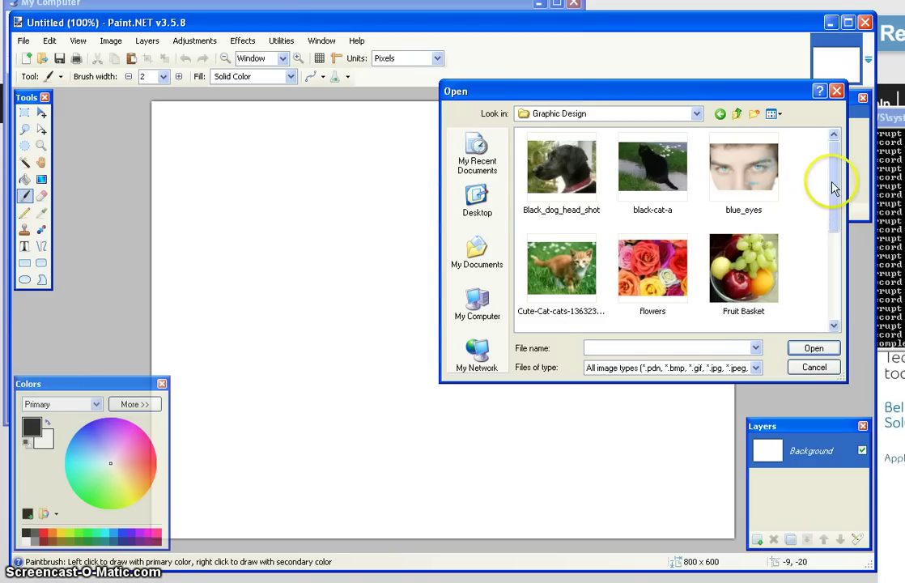
drag(833, 188, 834, 262)
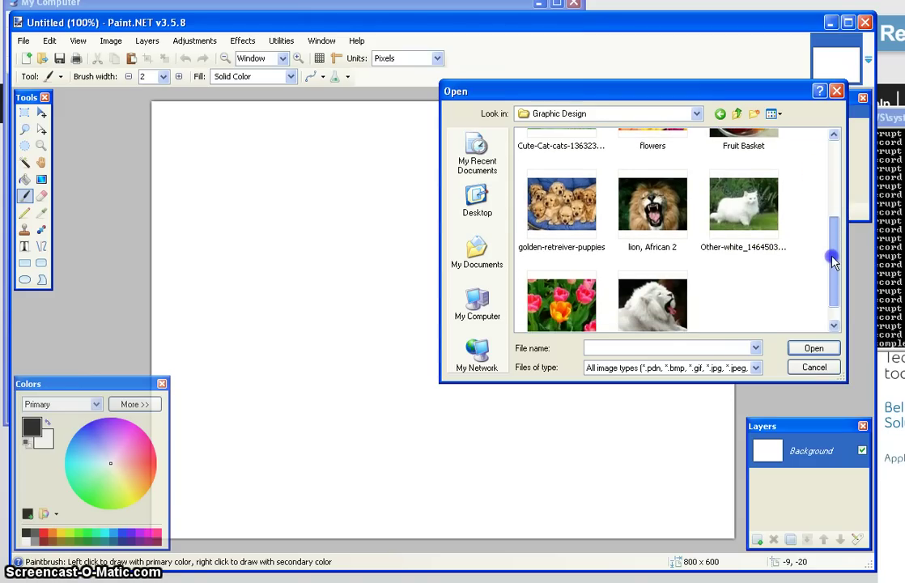
double_click(639, 306)
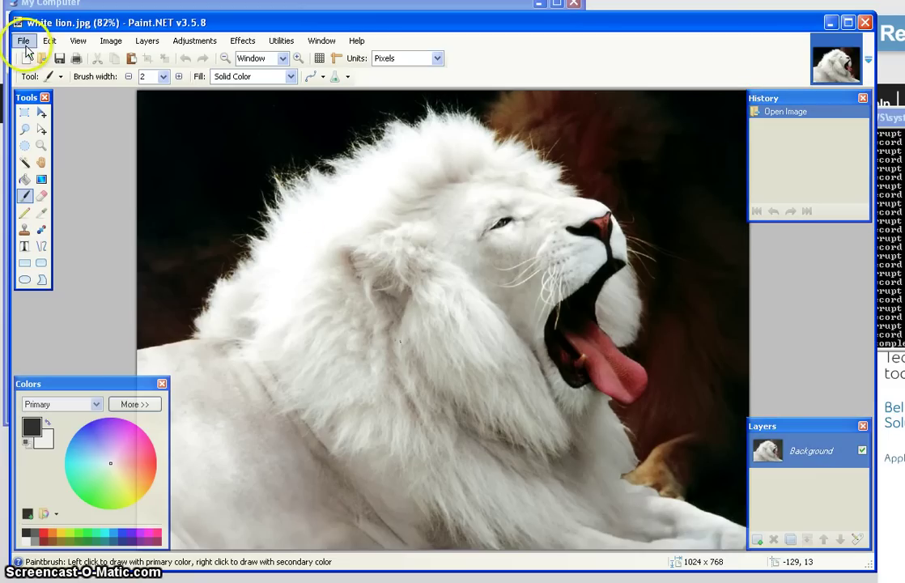
click(24, 41)
click(41, 73)
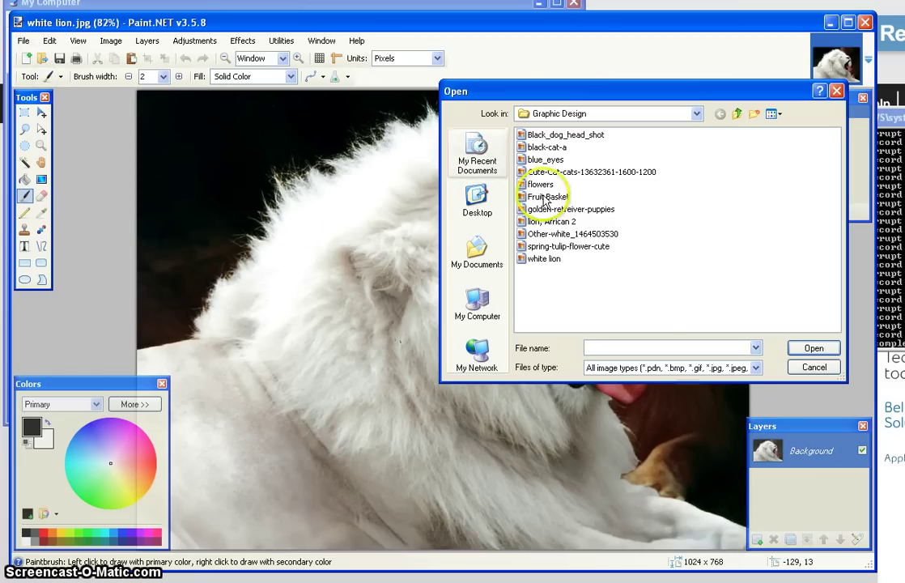
click(776, 113)
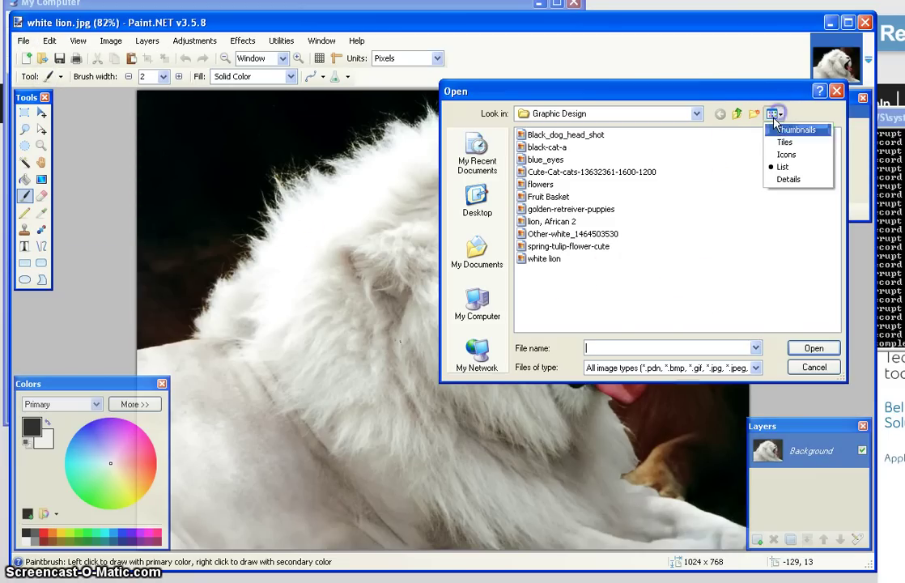
click(779, 131)
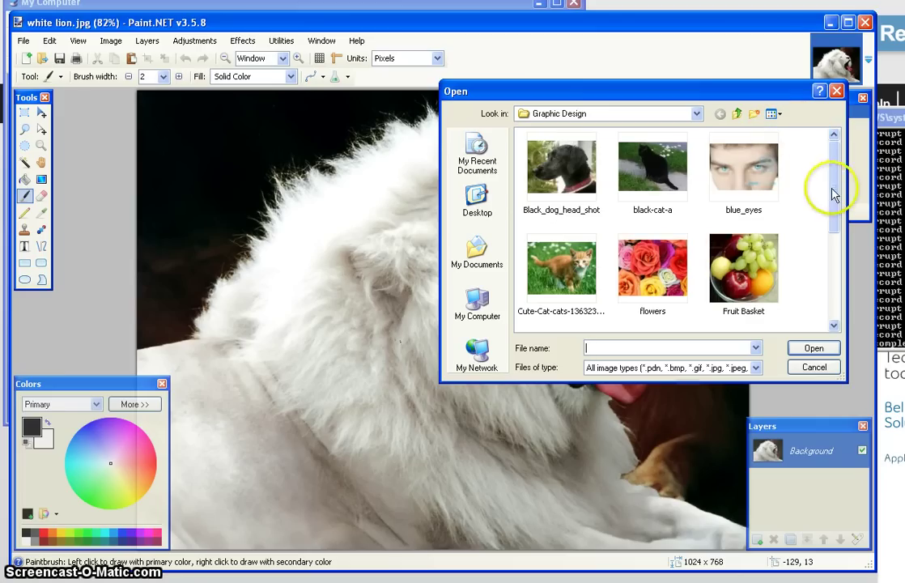
drag(833, 192, 835, 267)
double_click(735, 234)
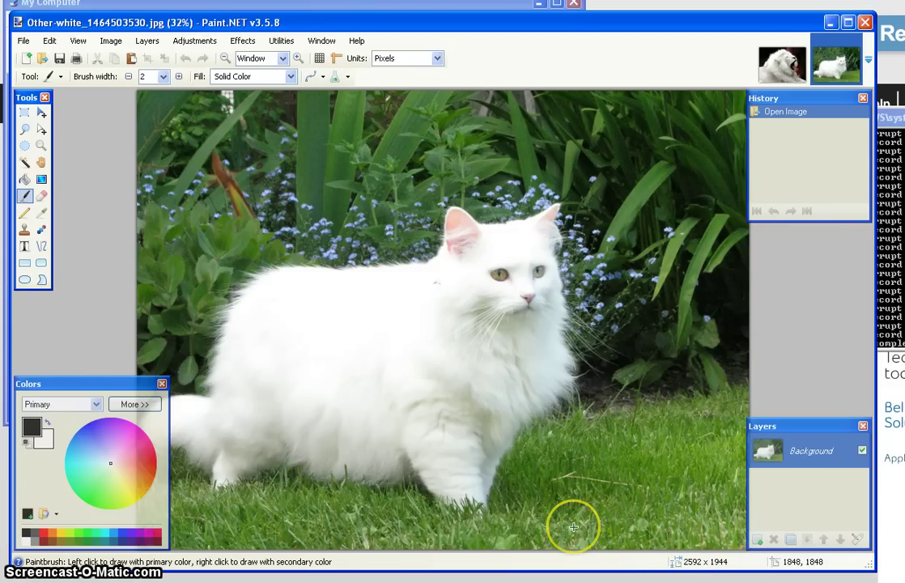
- In the white lion image, lasso a loose outline around the lion's head and mane and cut it out
click(773, 66)
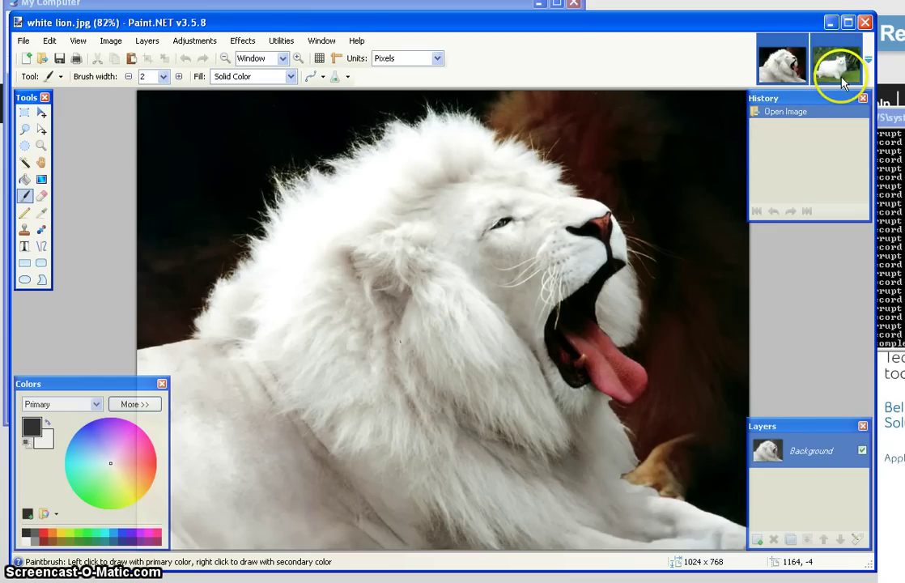
click(841, 79)
click(791, 76)
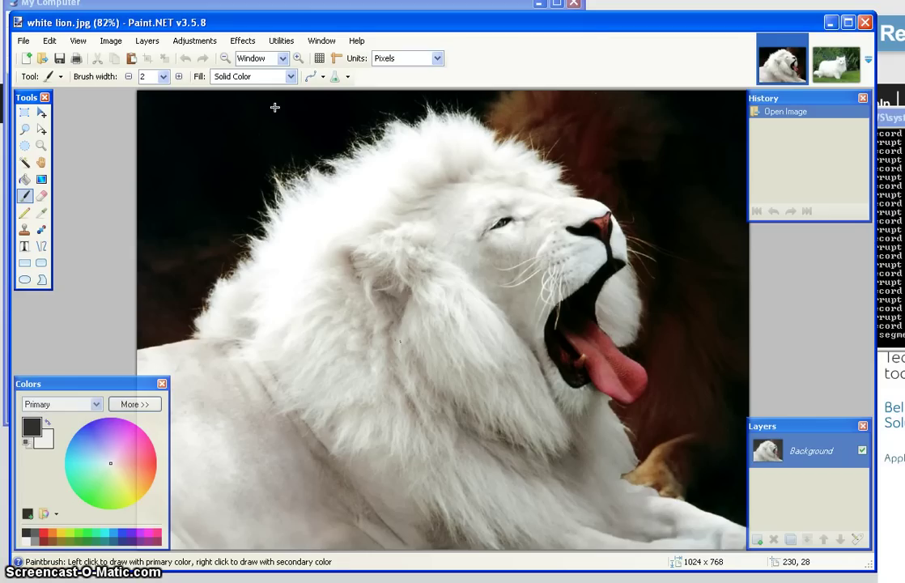
click(103, 139)
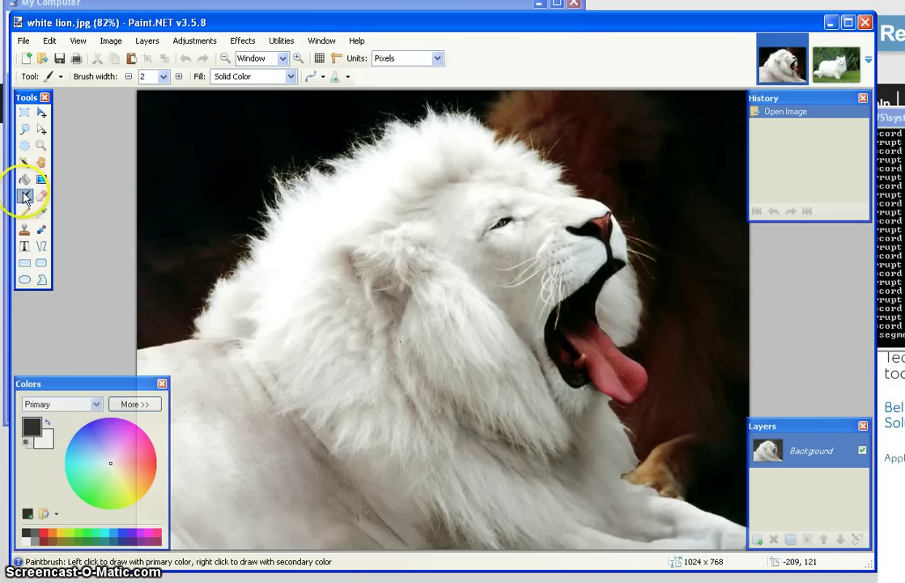
click(25, 131)
mouse_move(261, 149)
mouse_down()
mouse_move(203, 187)
mouse_move(181, 323)
mouse_move(187, 374)
mouse_move(209, 415)
mouse_move(300, 501)
mouse_move(434, 514)
mouse_move(683, 513)
mouse_move(741, 436)
mouse_move(704, 210)
mouse_move(680, 154)
mouse_move(584, 105)
mouse_move(528, 96)
mouse_move(363, 93)
mouse_move(282, 102)
mouse_move(258, 142)
mouse_up()
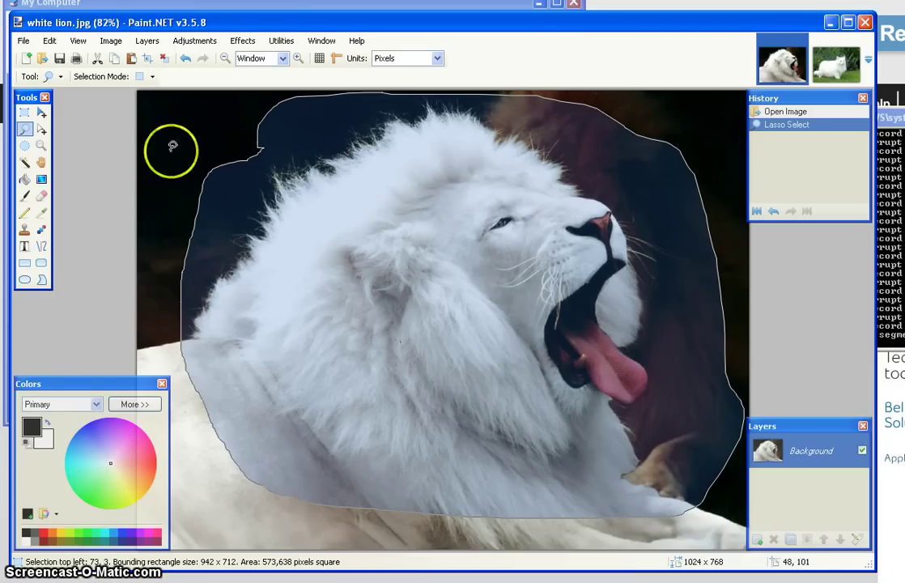
click(48, 41)
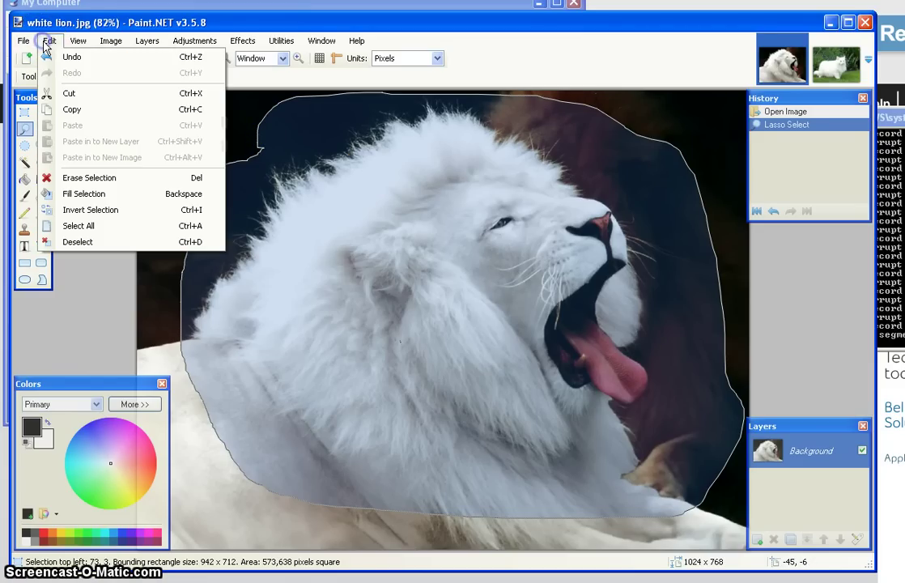
click(91, 96)
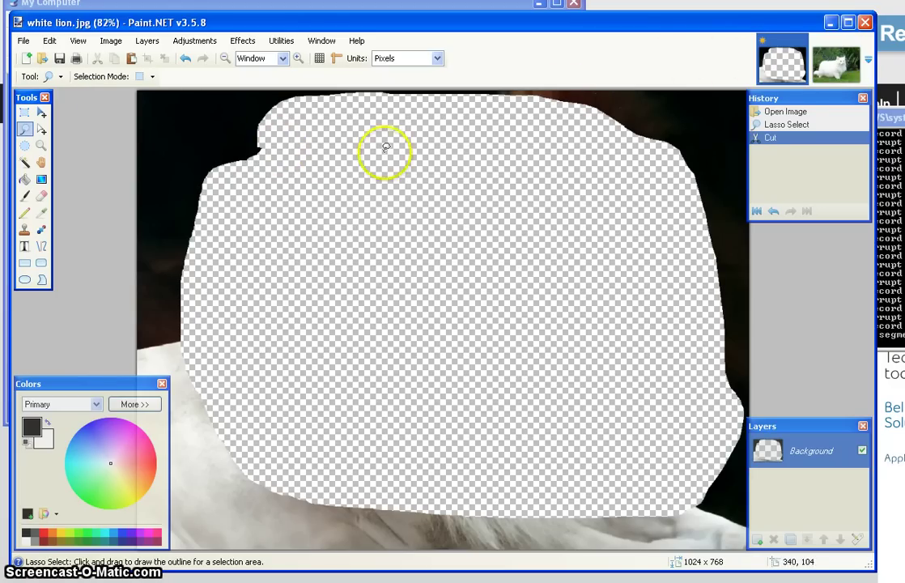
- Paste the cut lion head into the white cat image as a new layer
click(831, 73)
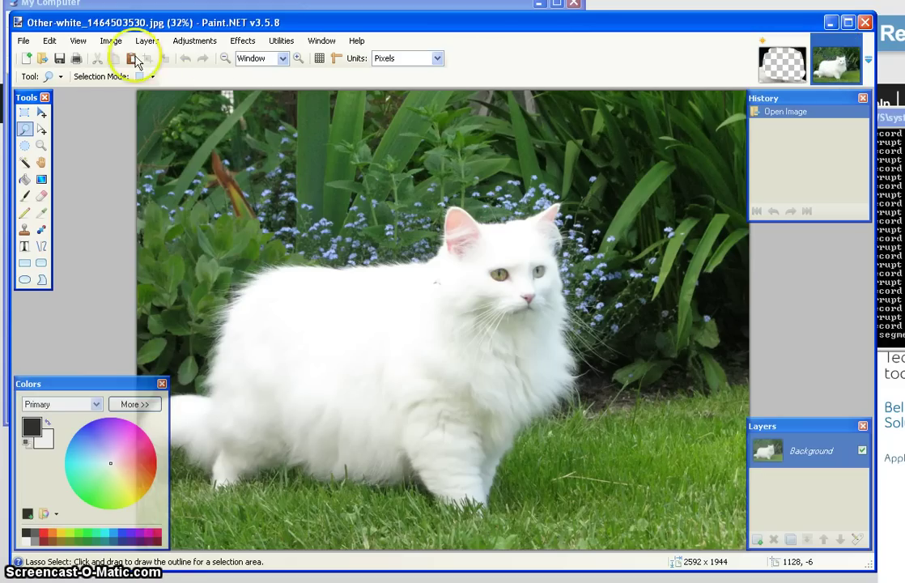
click(51, 40)
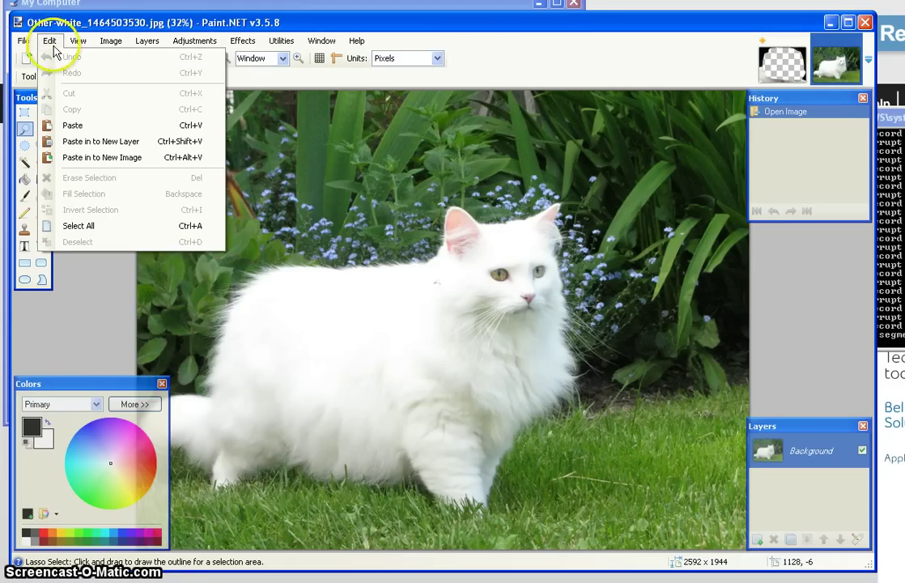
click(92, 143)
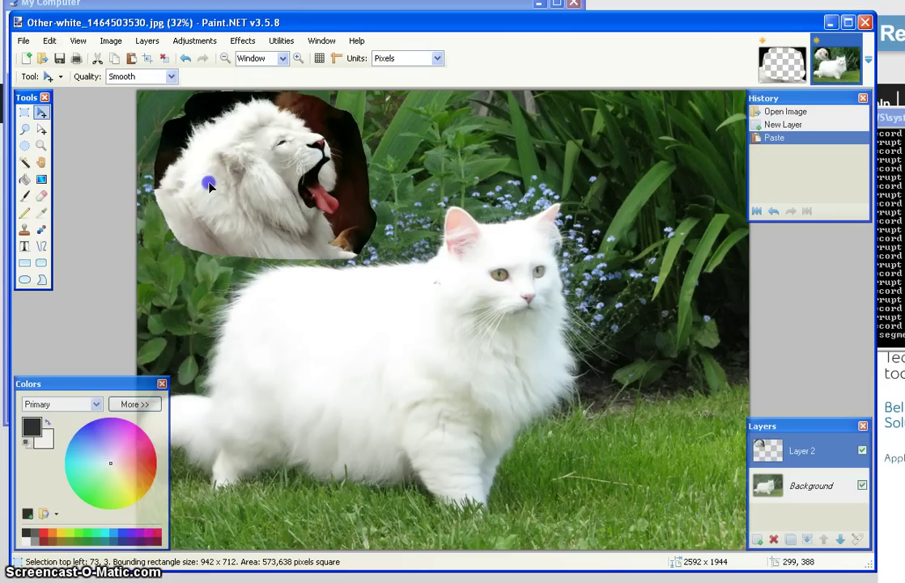
- Position the lion head over the cat's head, rotate it to about -16.6°, and enlarge it to about 1191 x 1135 pixels
drag(209, 186, 449, 249)
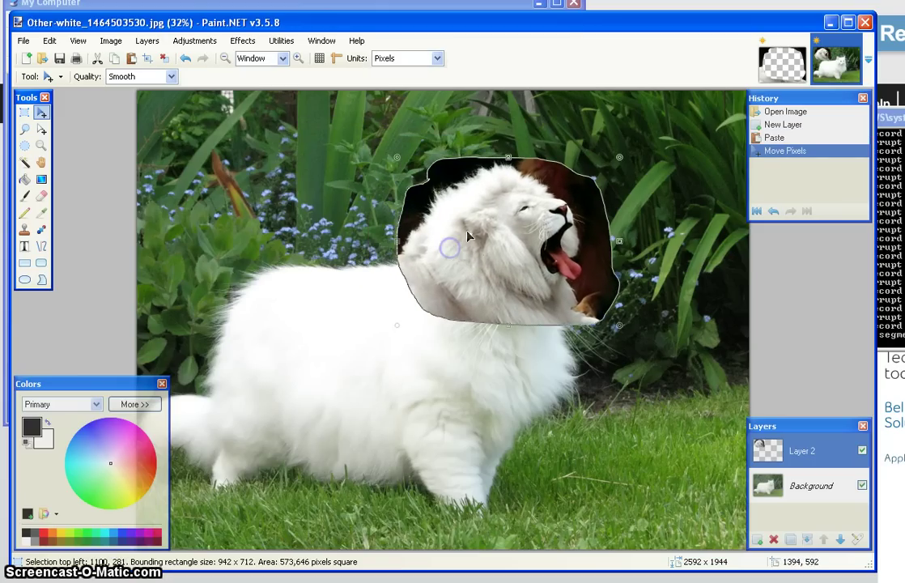
drag(520, 155, 537, 167)
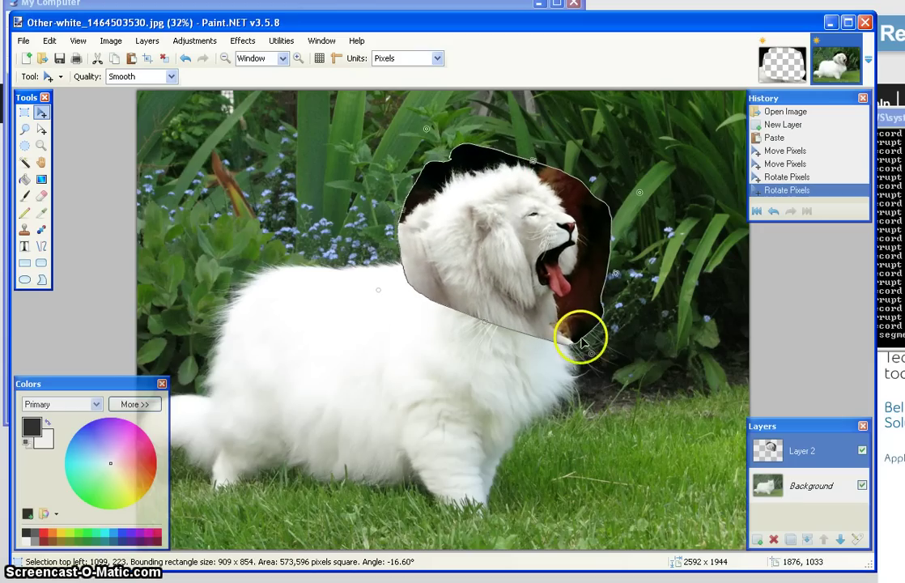
drag(592, 356, 715, 198)
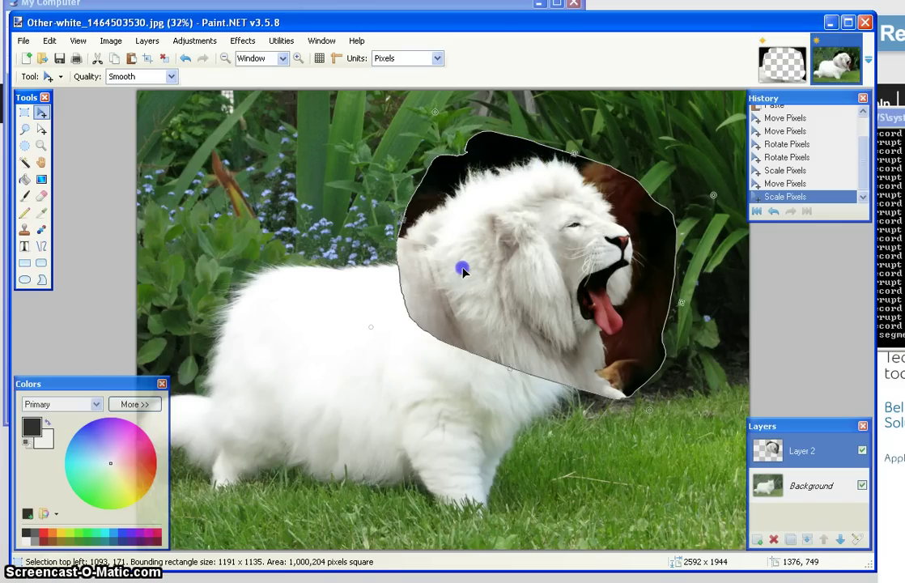
drag(462, 271, 460, 292)
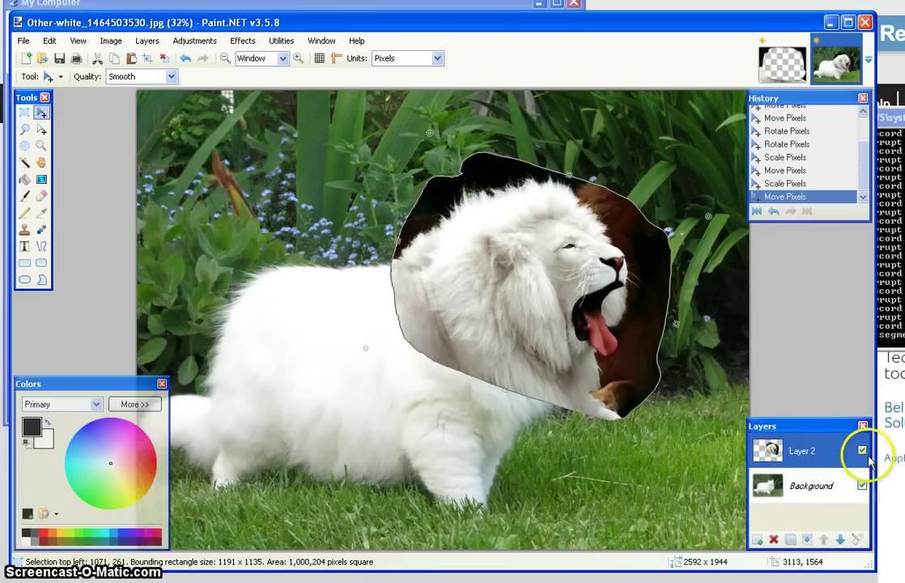
click(812, 486)
click(863, 451)
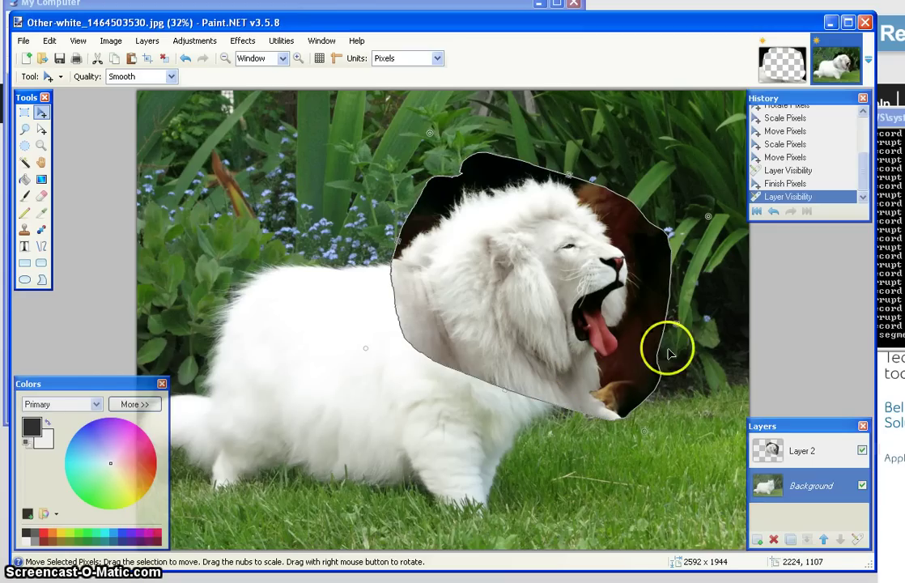
drag(675, 323, 616, 321)
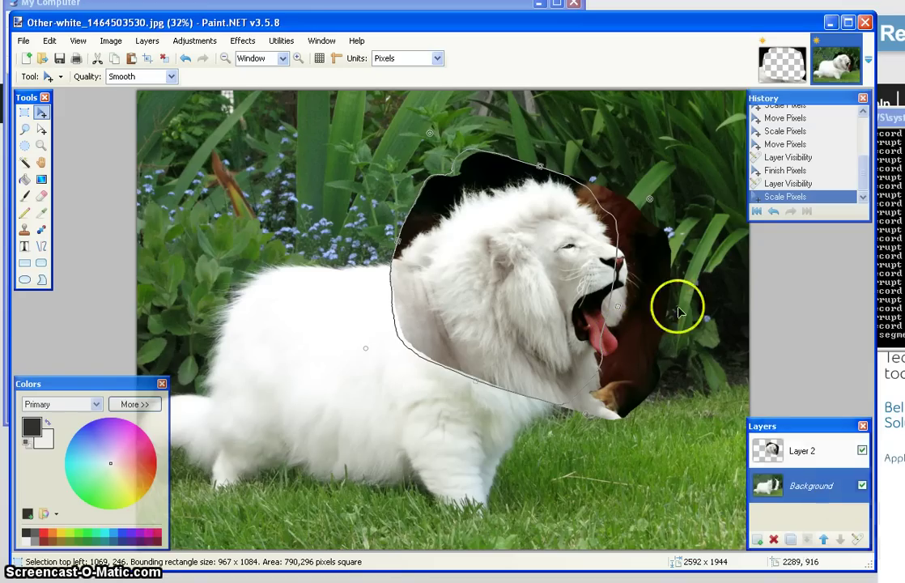
click(184, 60)
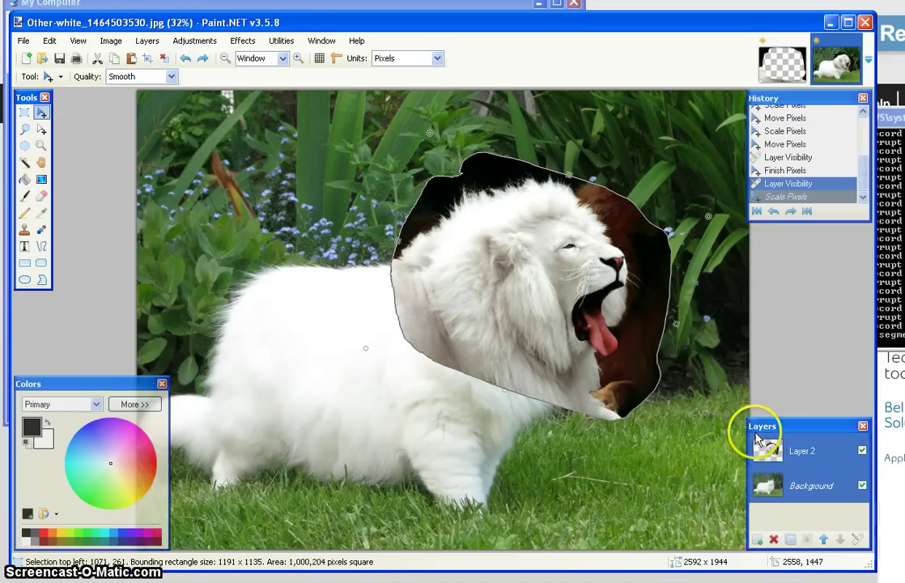
- Narrow the lion head on Layer 2 to about 960 x 1083 pixels and nudge it into place over the cat's head
click(795, 451)
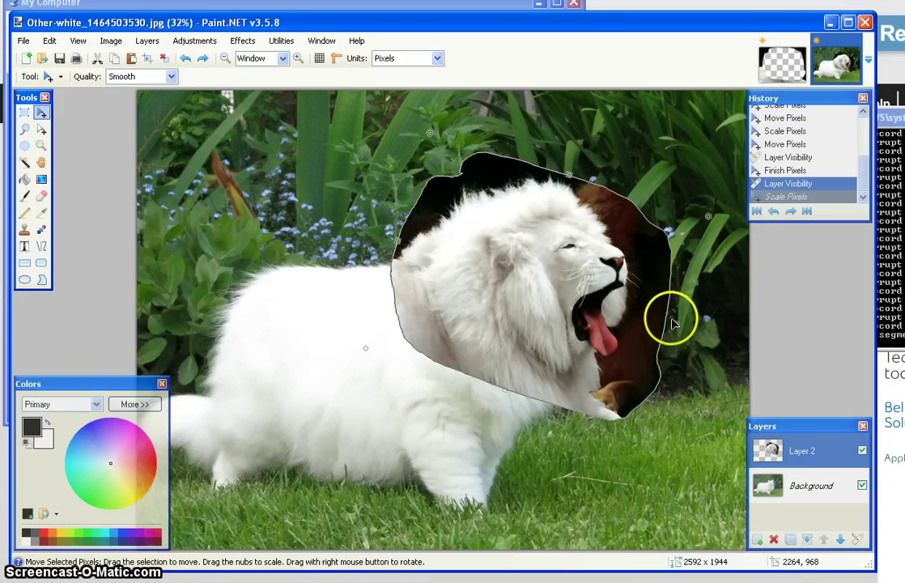
drag(673, 318, 616, 303)
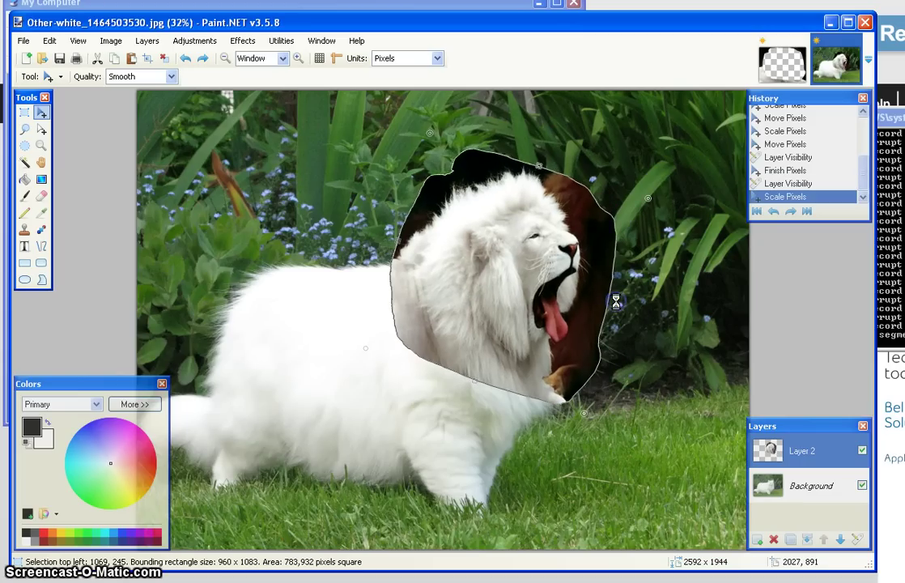
drag(520, 306, 523, 310)
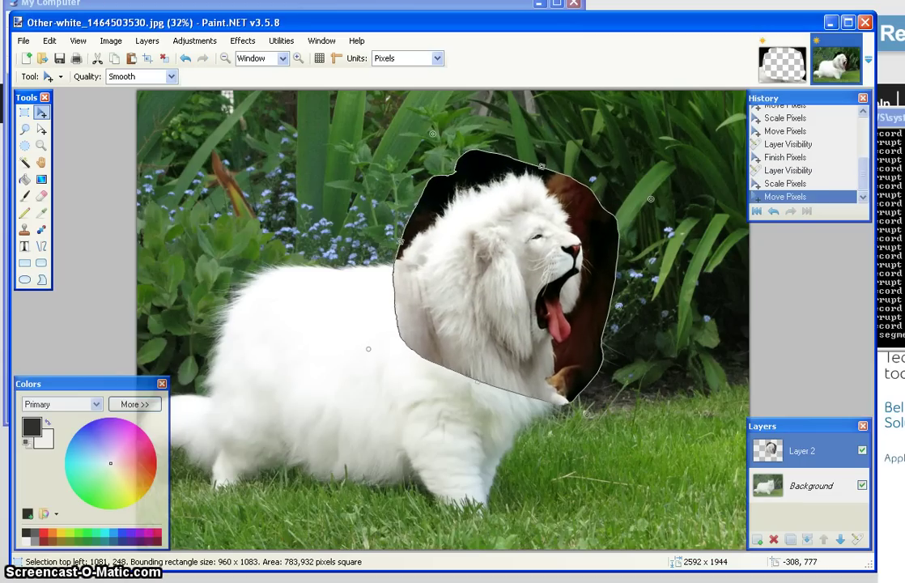
- With the Eraser at a brush width of 80, erase the outer dark background above and in front of the lion's head on Layer 2
click(42, 197)
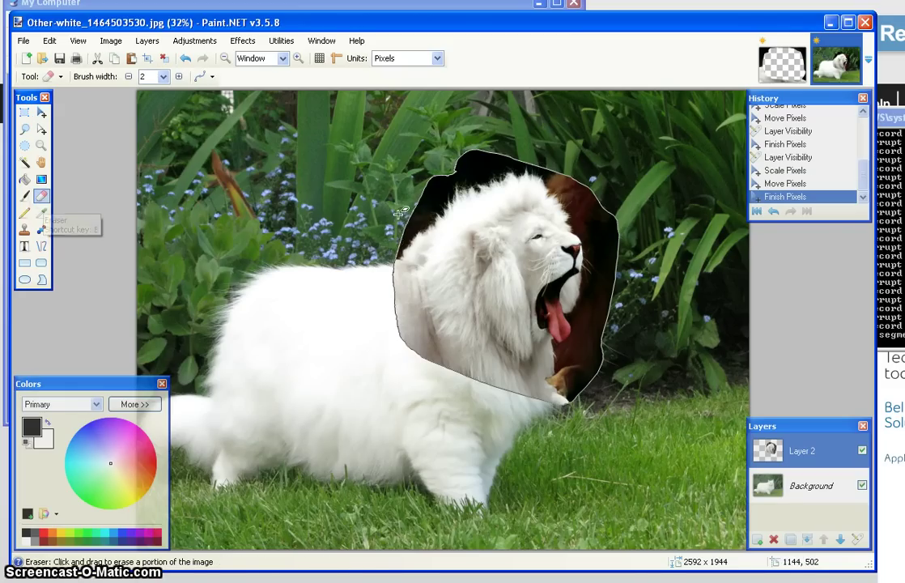
drag(424, 193, 423, 192)
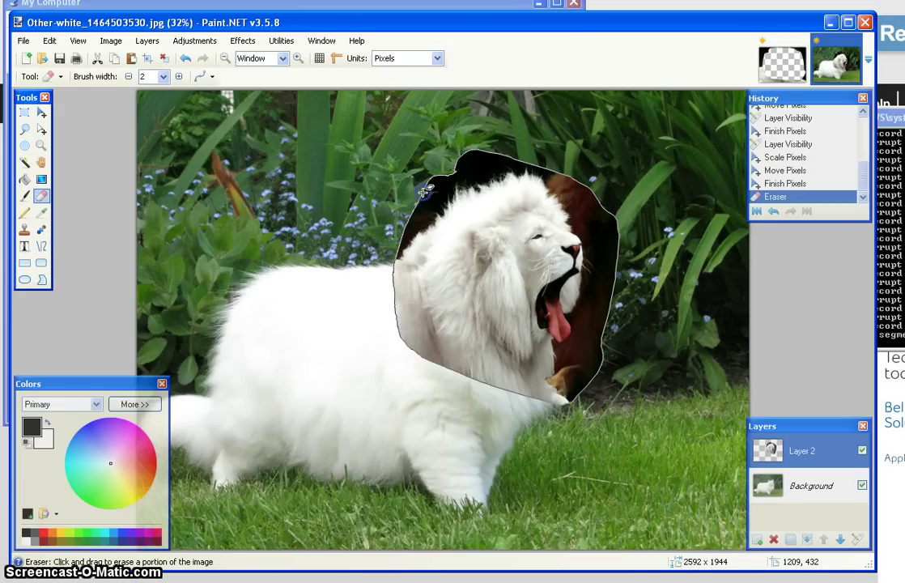
click(164, 76)
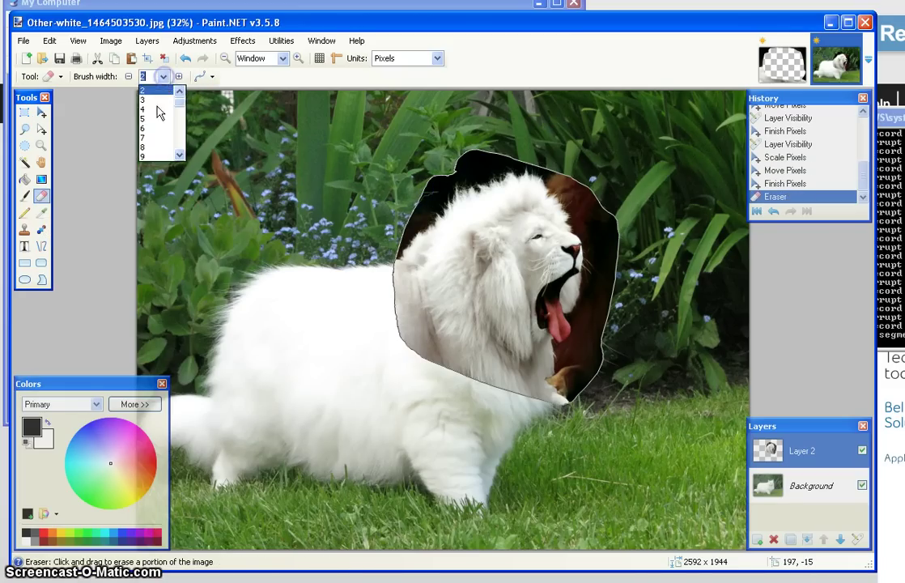
click(180, 120)
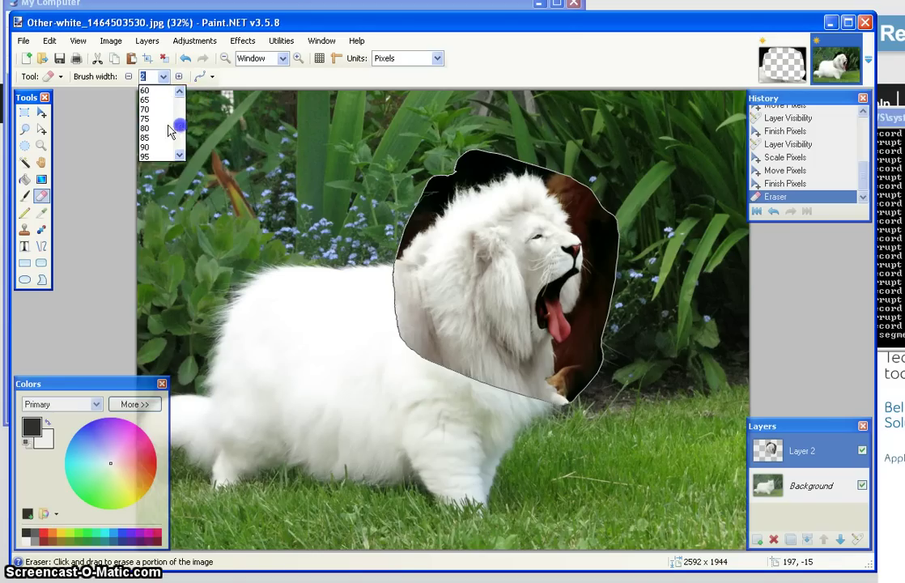
click(147, 128)
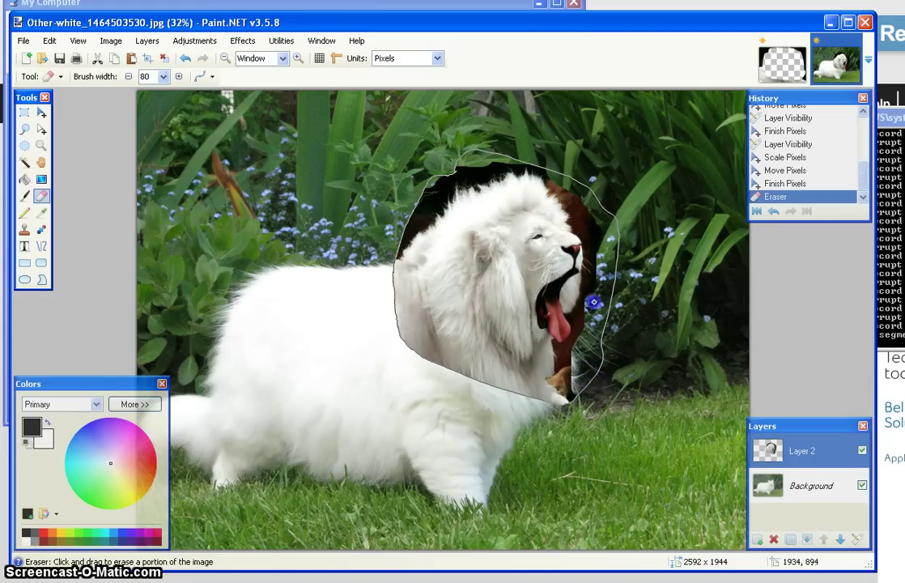
click(595, 223)
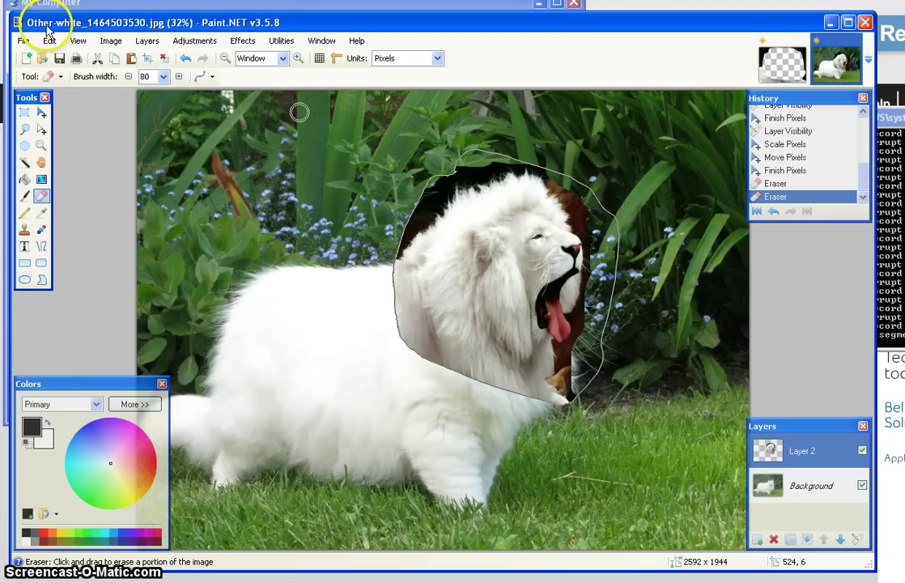
- Erase the leftover dark and brown background close to the lion's chin, muzzle and forehead on Layer 2
click(41, 146)
click(519, 298)
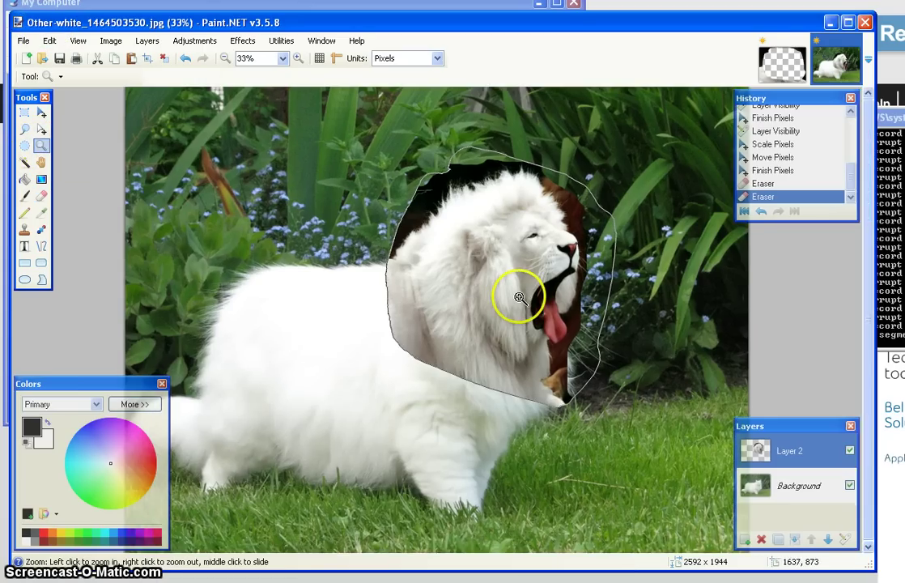
click(519, 298)
click(520, 298)
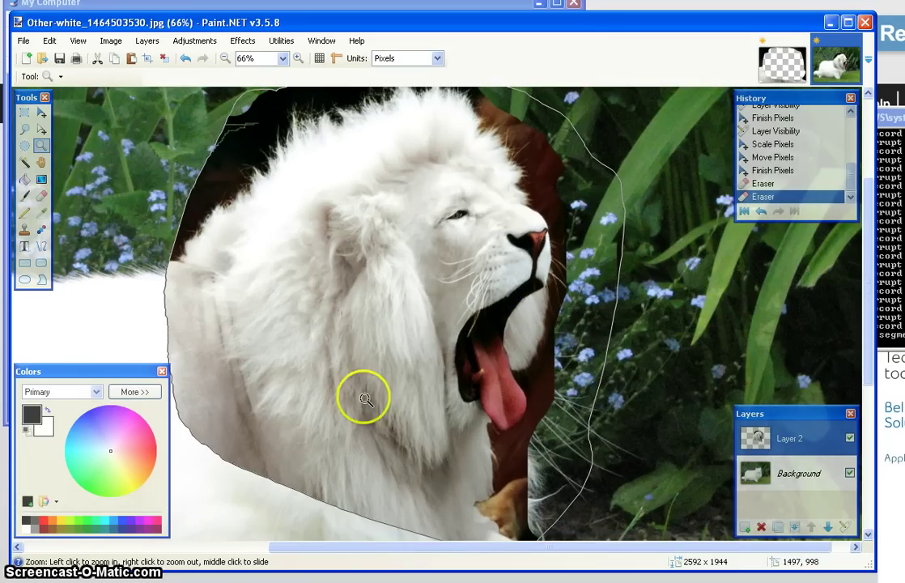
click(42, 196)
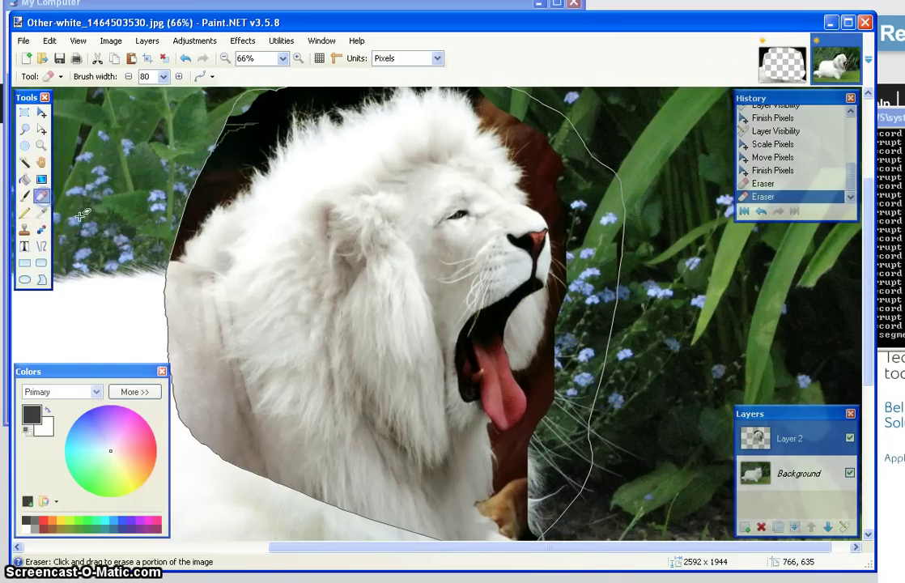
drag(528, 496, 527, 485)
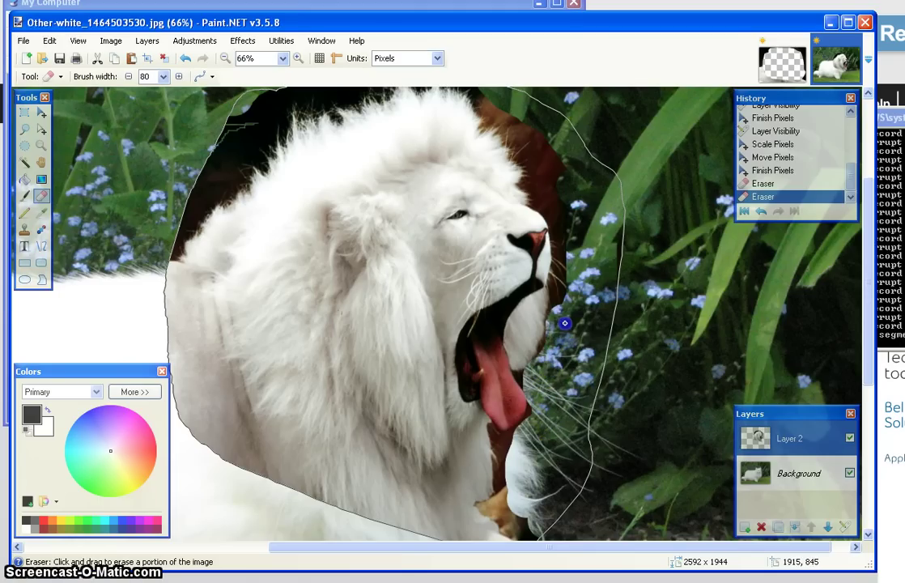
click(574, 292)
click(577, 302)
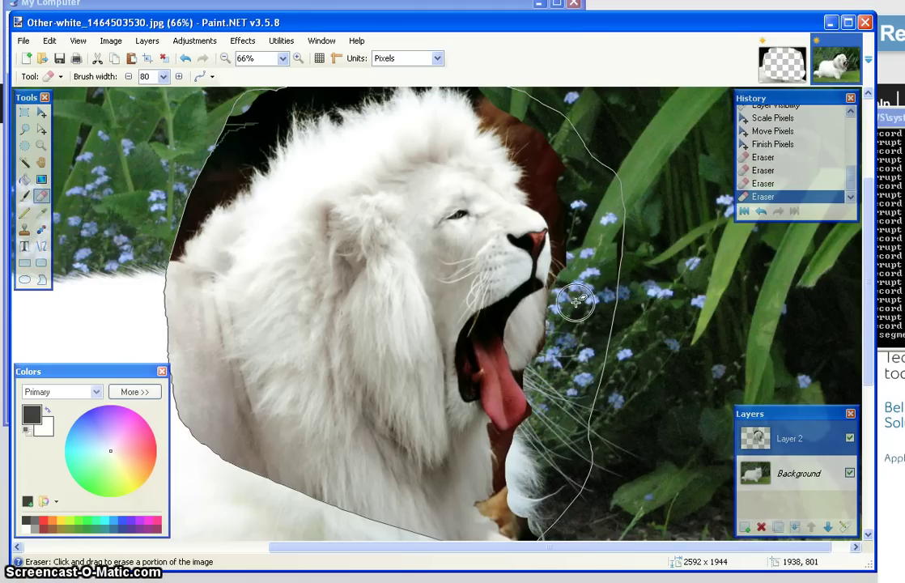
drag(577, 301, 572, 281)
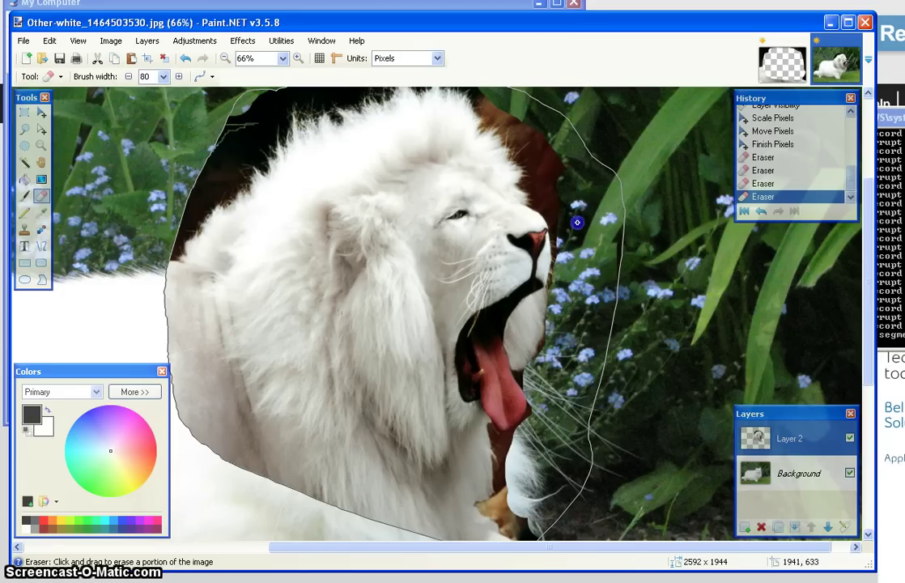
drag(548, 155, 535, 141)
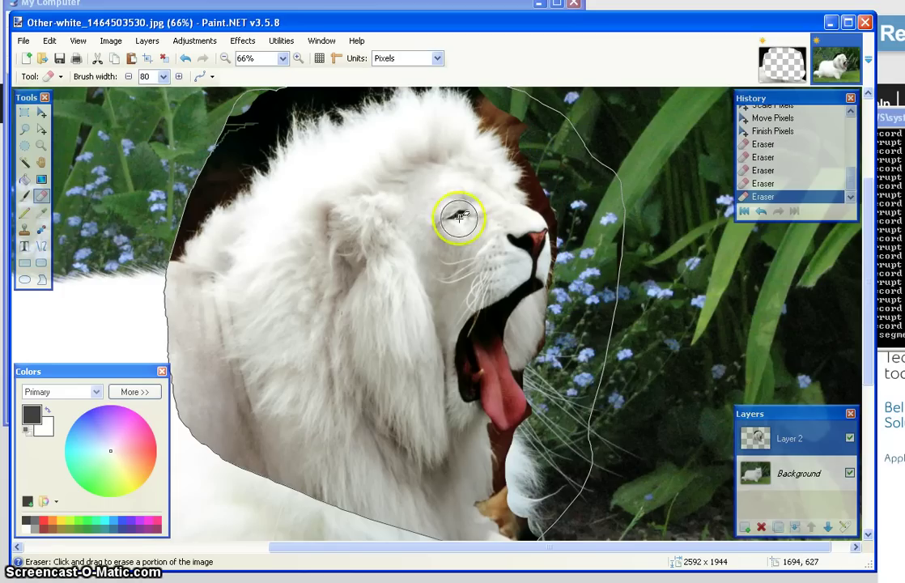
- Erase the black and brown background along the back and top of the mane and down the forehead on Layer 2
scroll(688, 267, up, 3)
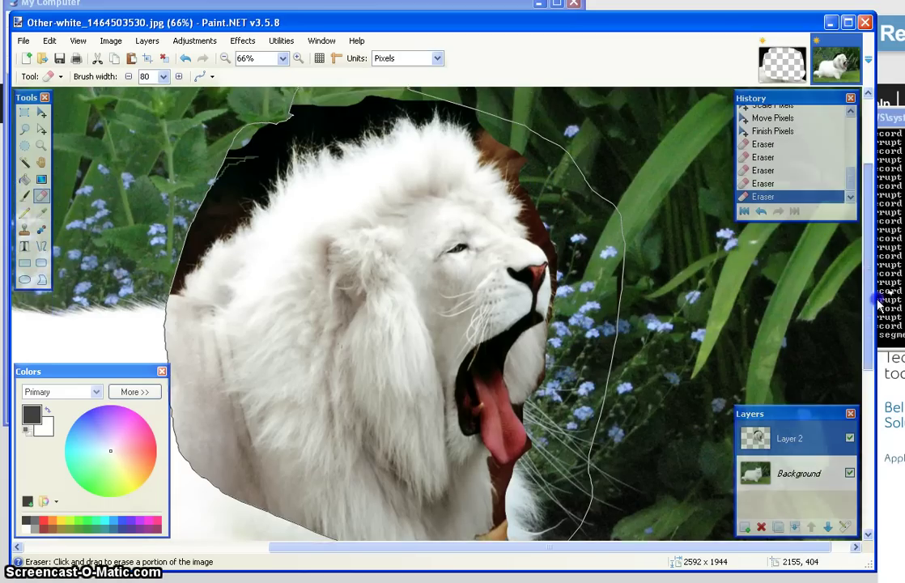
mouse_move(171, 327)
mouse_down()
mouse_move(184, 259)
mouse_move(226, 244)
mouse_move(294, 188)
mouse_move(370, 166)
mouse_up()
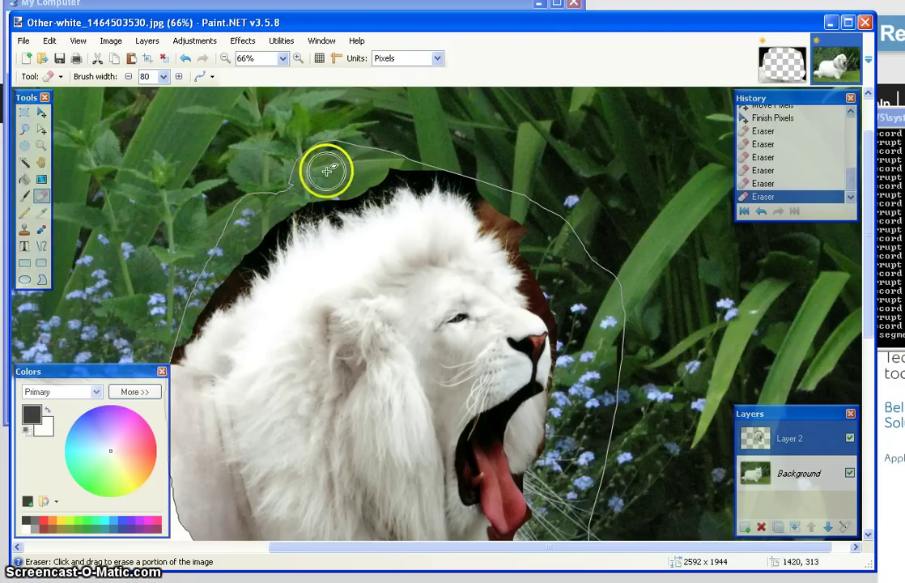
drag(400, 161, 395, 162)
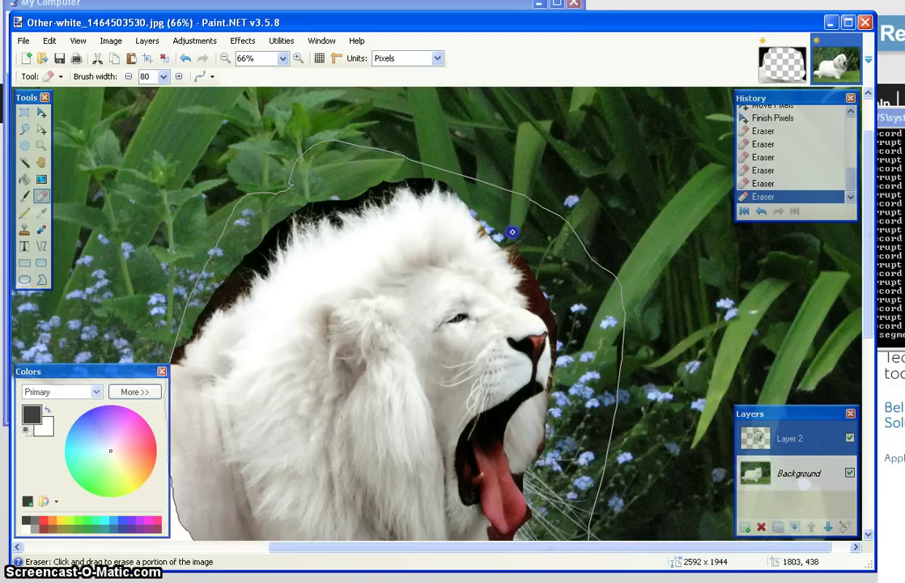
drag(513, 233, 535, 268)
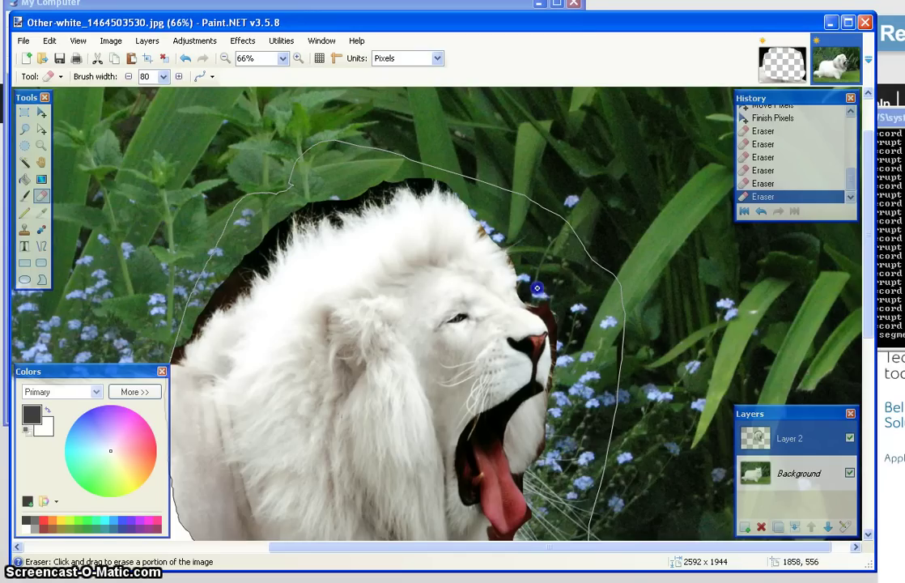
mouse_move(453, 147)
mouse_down()
mouse_move(447, 142)
mouse_move(433, 175)
mouse_up()
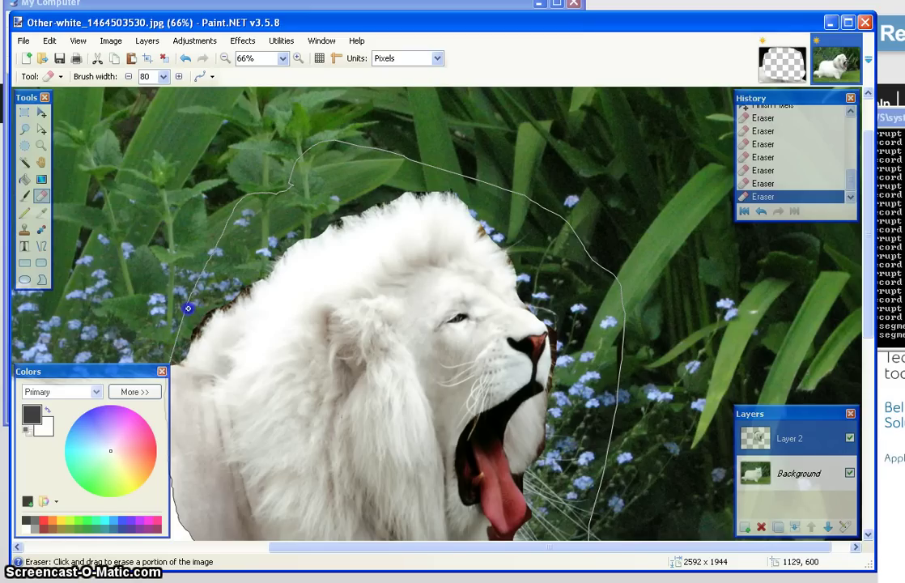
mouse_move(217, 284)
mouse_down()
mouse_move(251, 219)
mouse_move(298, 203)
mouse_move(554, 201)
mouse_move(563, 211)
mouse_move(733, 200)
mouse_up()
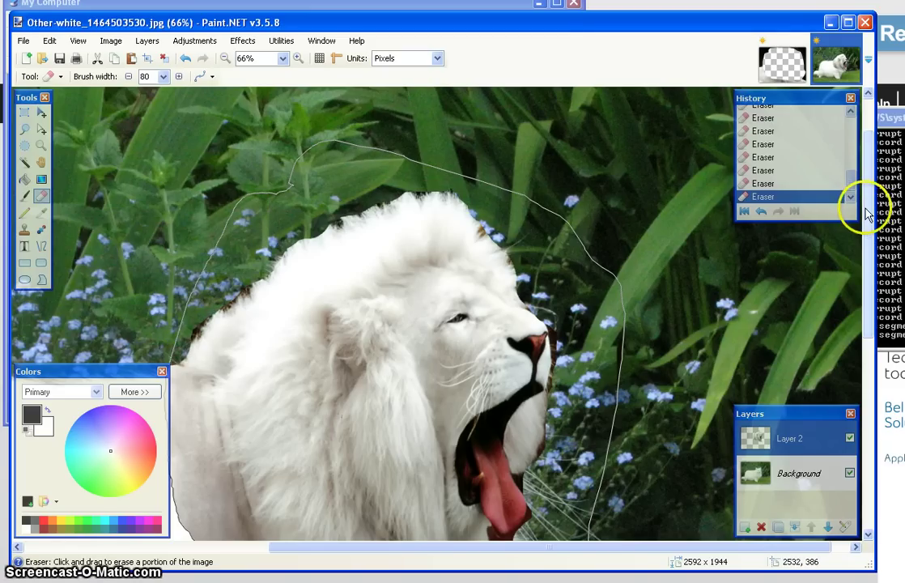
- Erase the remaining brown background beneath the tongue and along the front of the lion's neck on Layer 2
drag(865, 212, 869, 320)
mouse_move(456, 362)
mouse_down()
mouse_move(514, 389)
mouse_move(522, 410)
mouse_move(507, 396)
mouse_move(499, 322)
mouse_up()
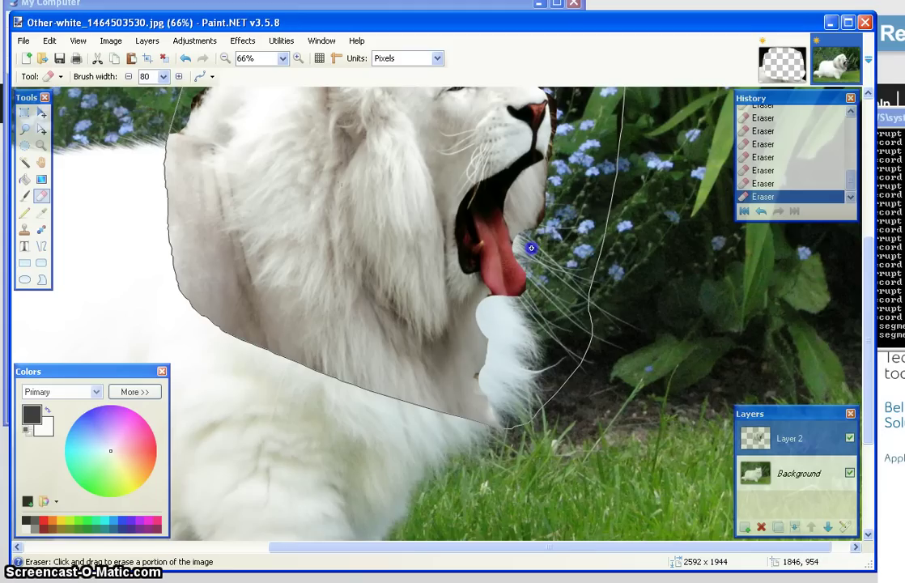
mouse_move(537, 257)
mouse_down()
mouse_move(542, 295)
mouse_move(531, 309)
mouse_up()
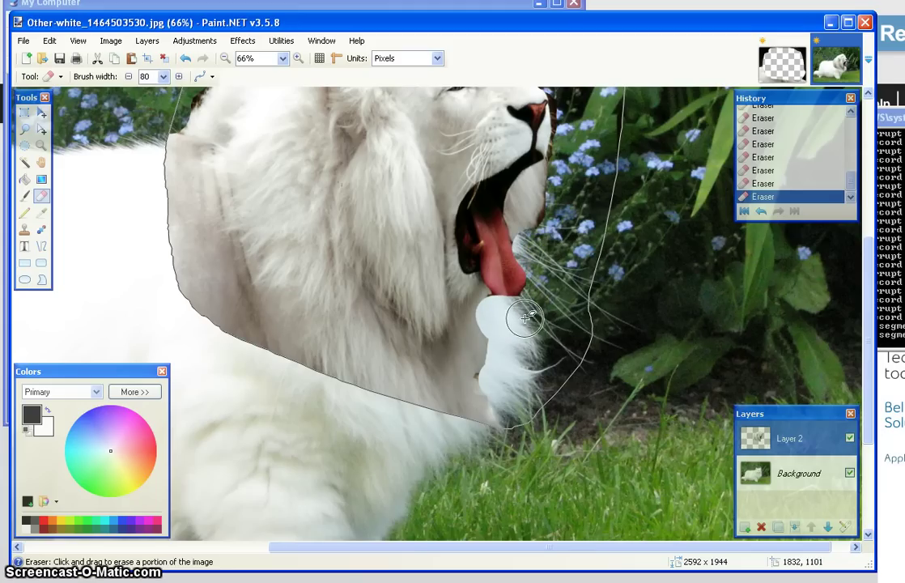
- Clear the lasso selection around the lion head
click(24, 112)
click(87, 116)
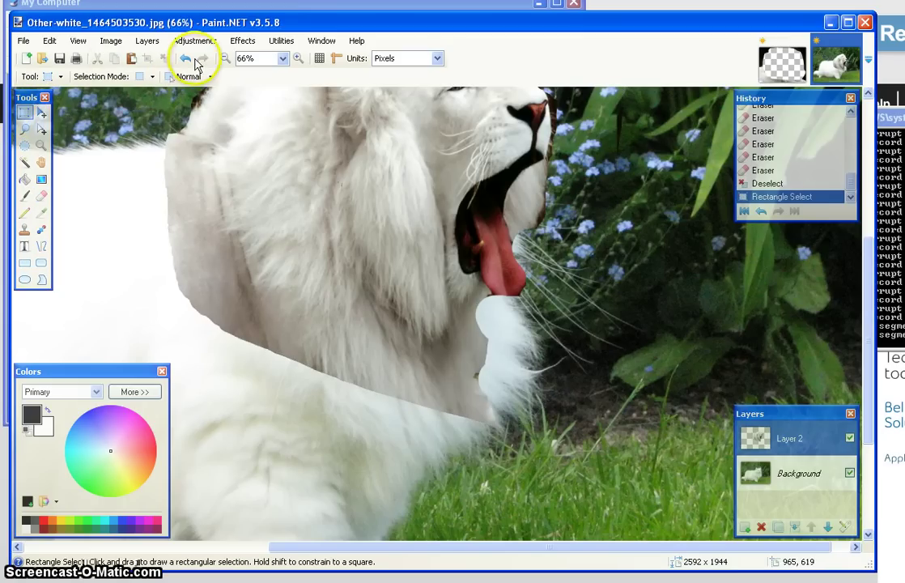
click(225, 58)
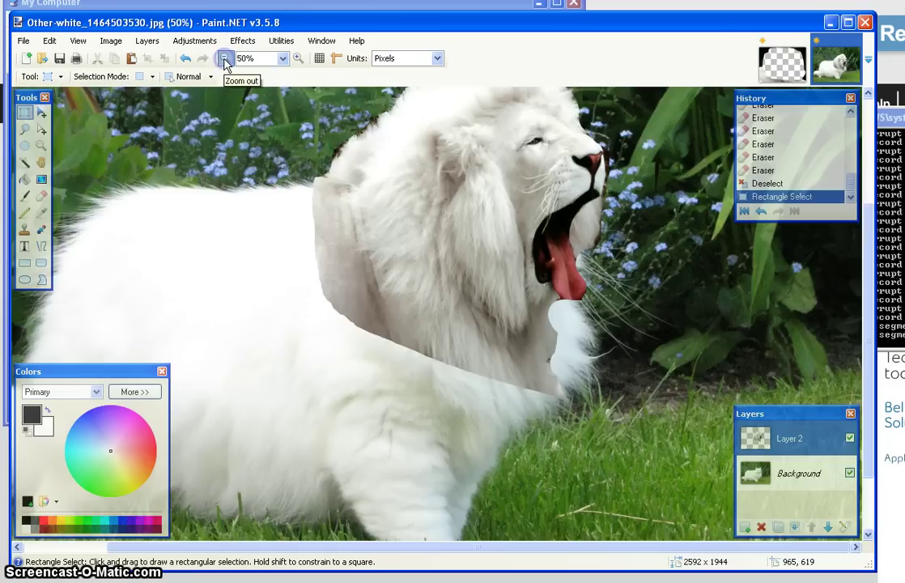
click(226, 58)
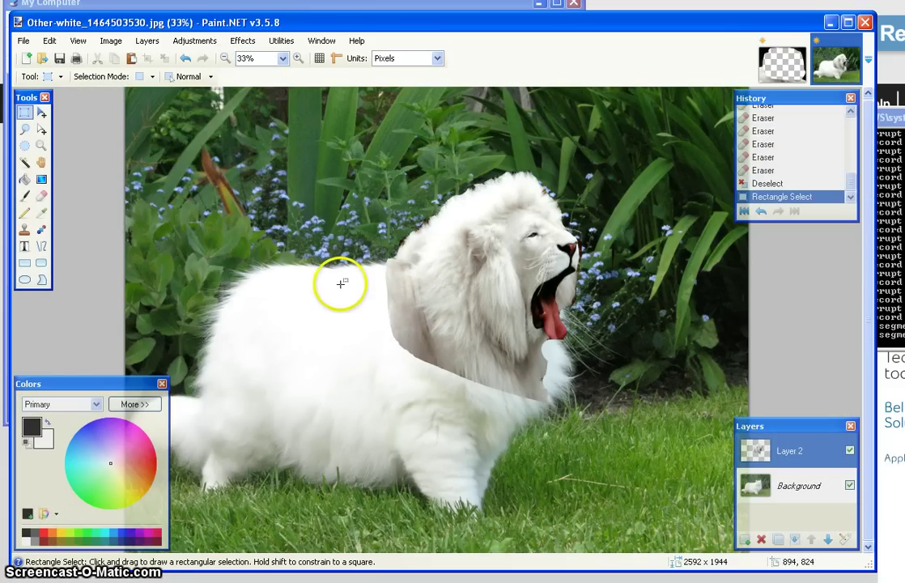
click(801, 490)
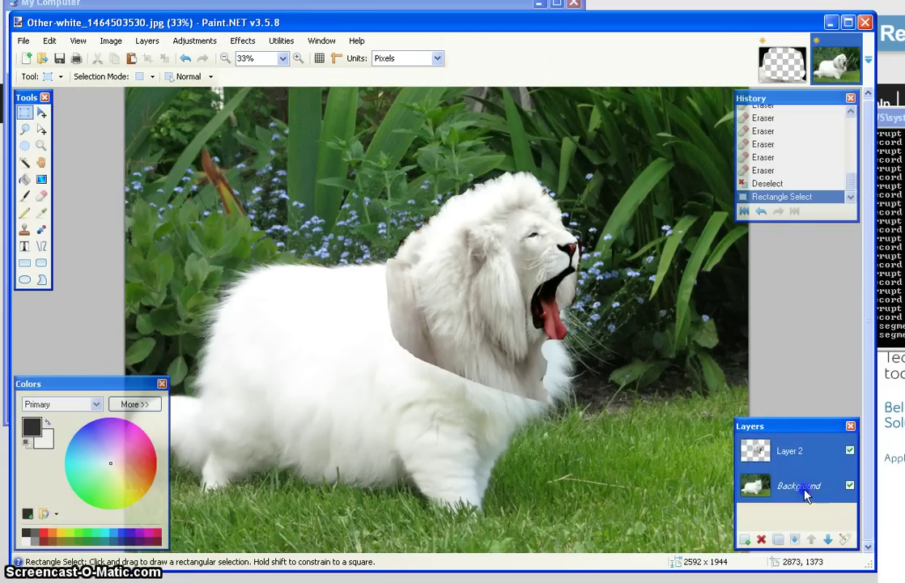
click(191, 40)
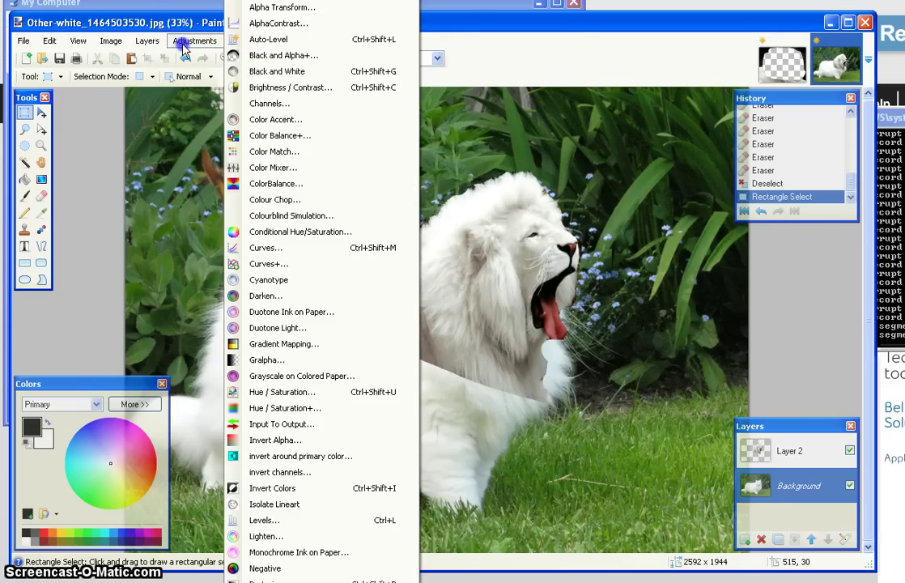
click(274, 24)
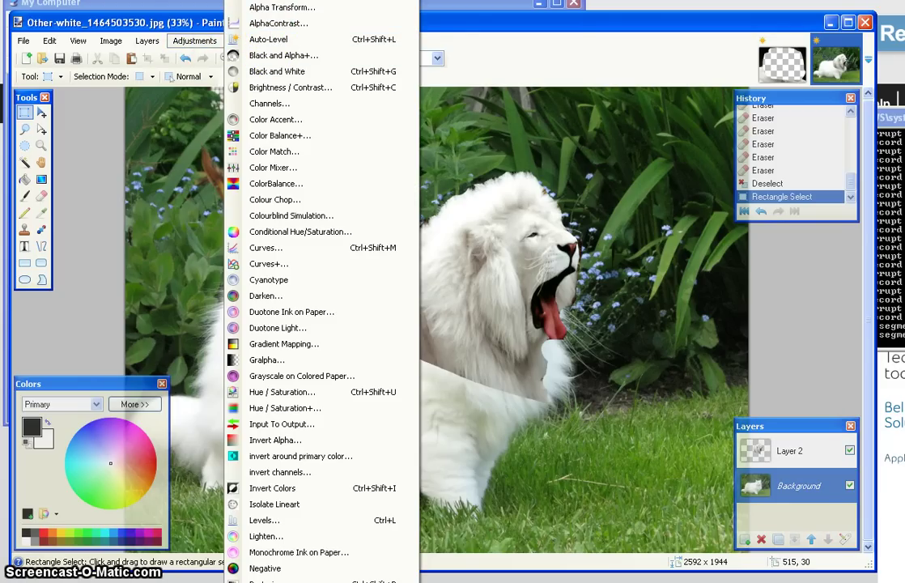
click(284, 87)
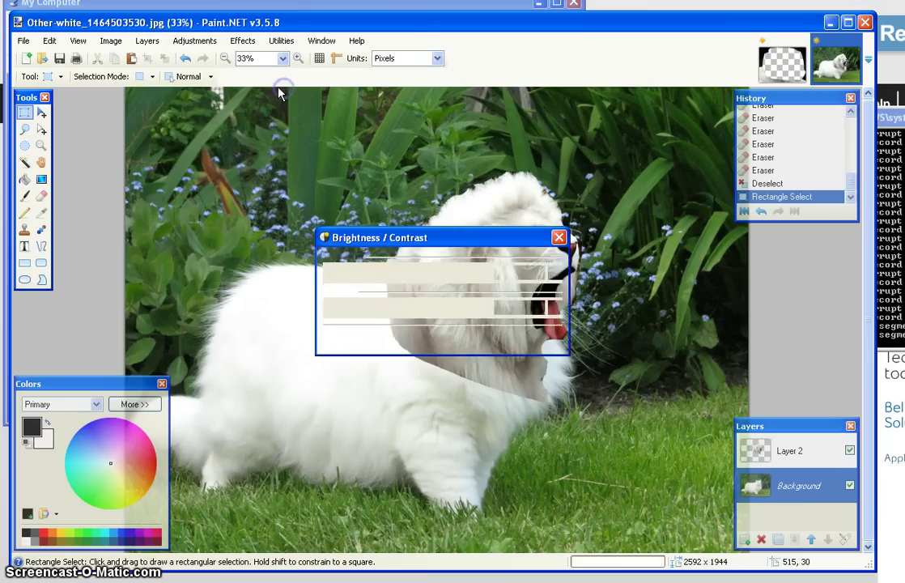
drag(408, 274, 372, 274)
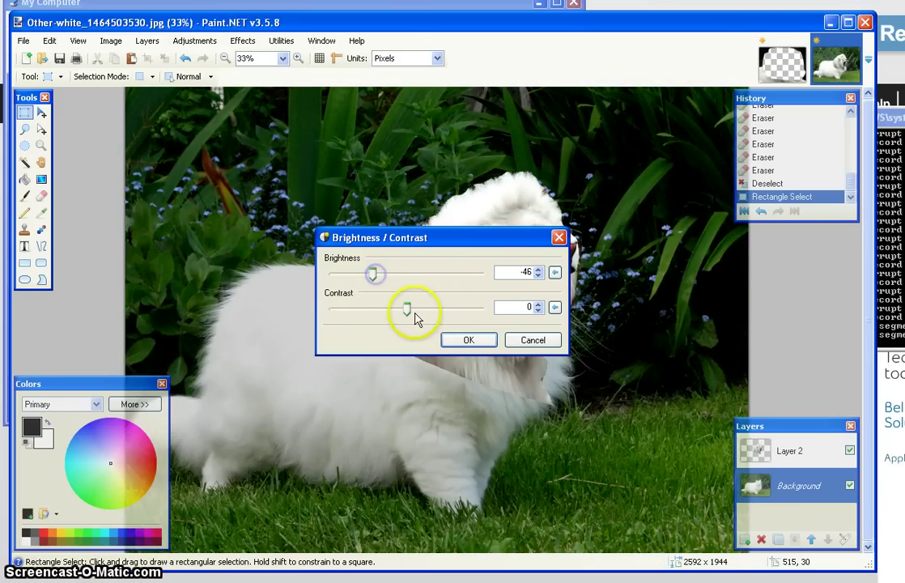
drag(408, 314, 374, 315)
drag(434, 242, 778, 152)
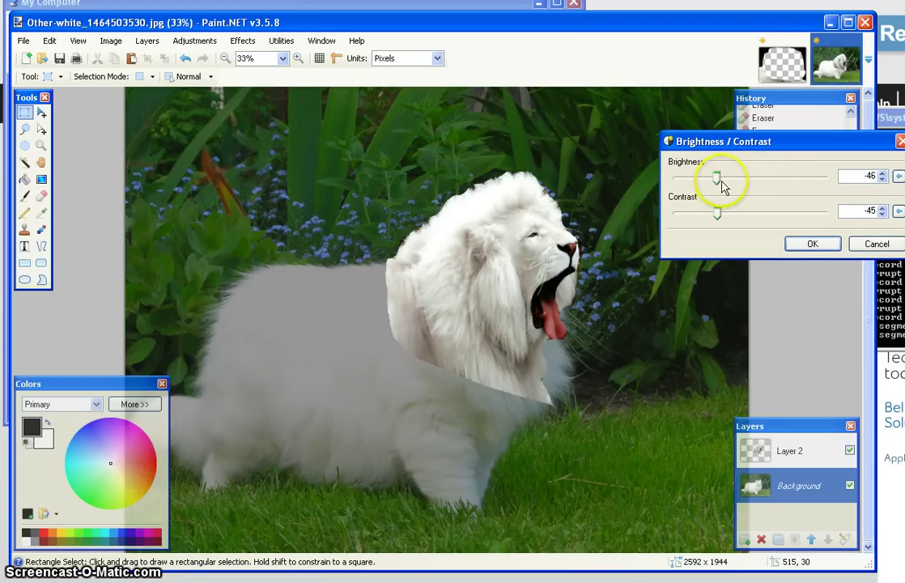
drag(720, 178, 756, 180)
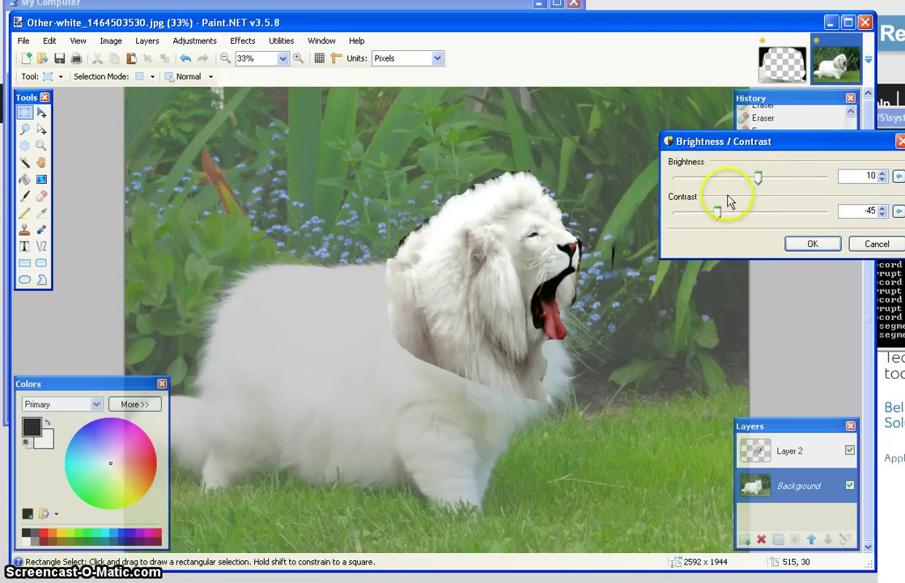
drag(717, 213, 758, 213)
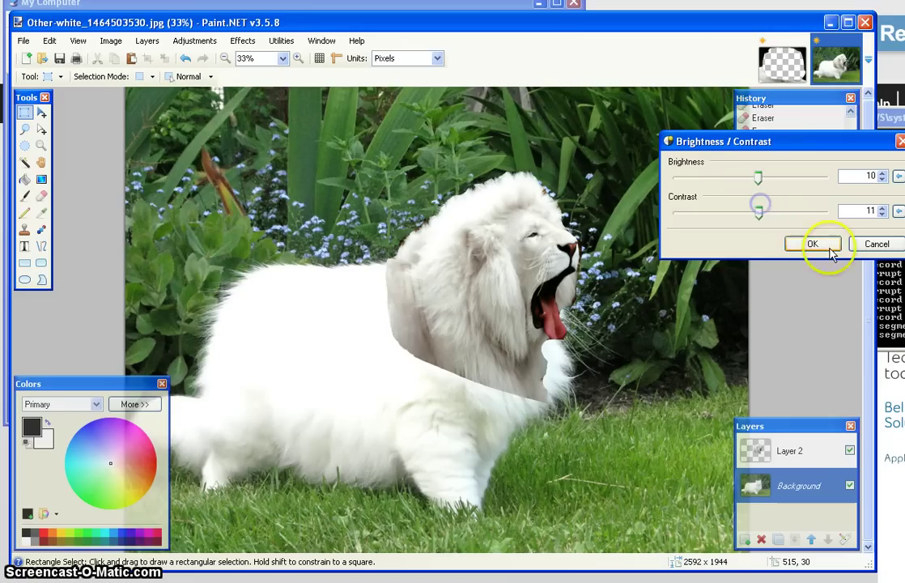
click(868, 247)
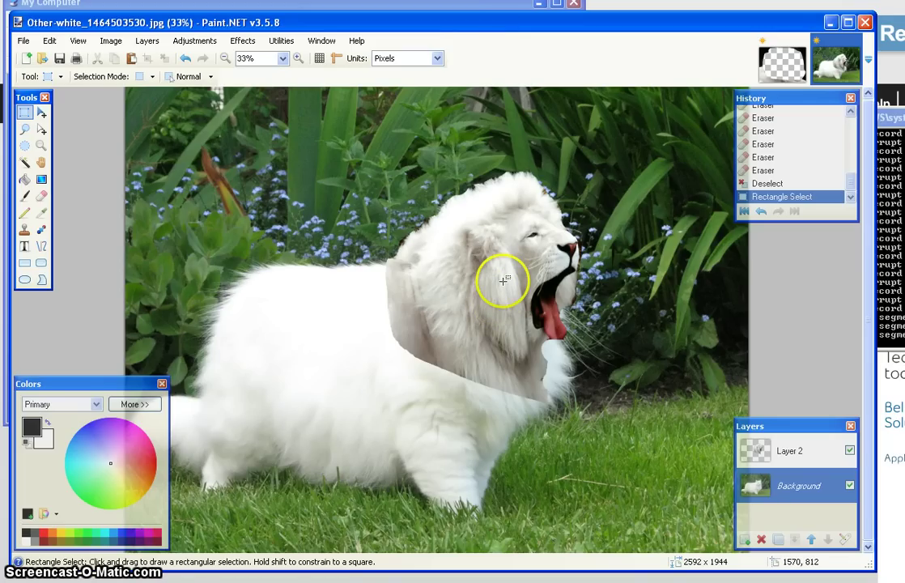
- Make Layer 2, which holds the lion head, the active layer
click(800, 454)
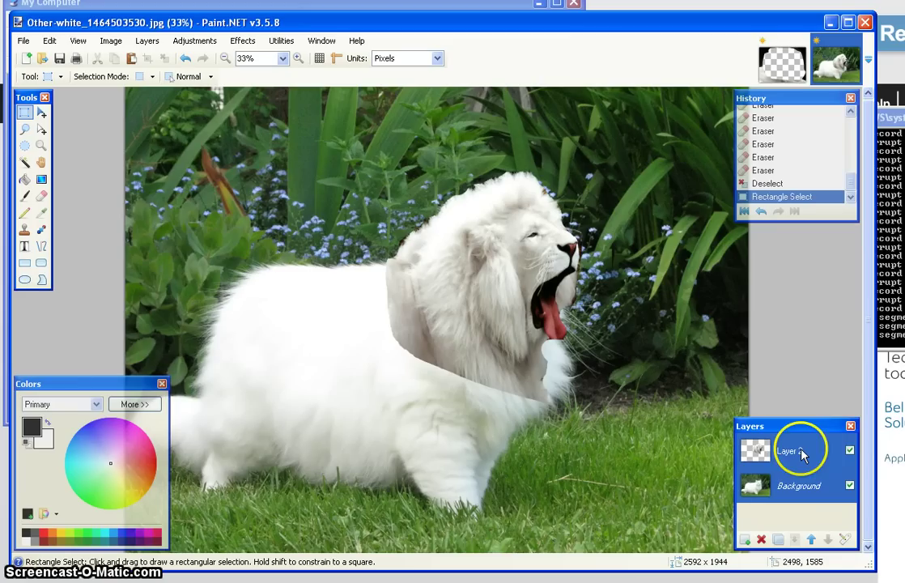
click(787, 480)
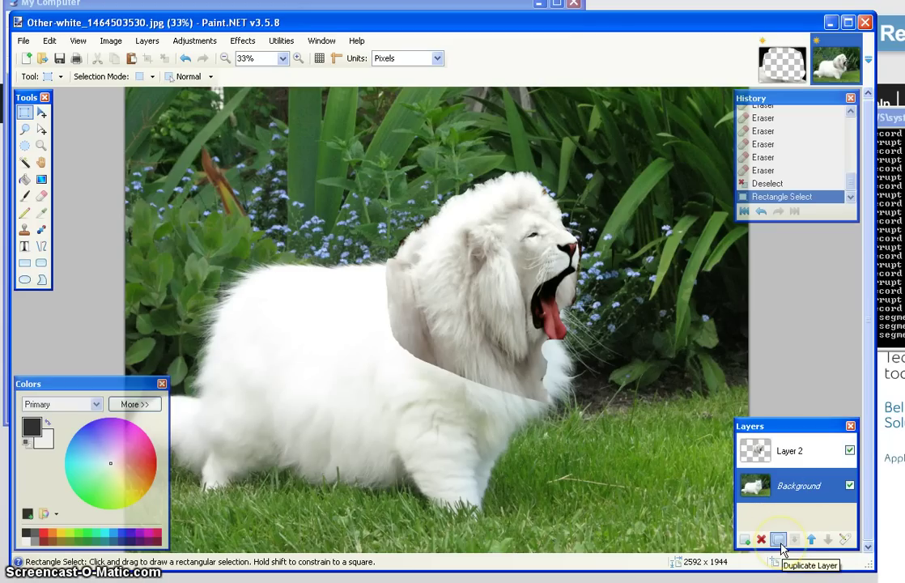
click(825, 457)
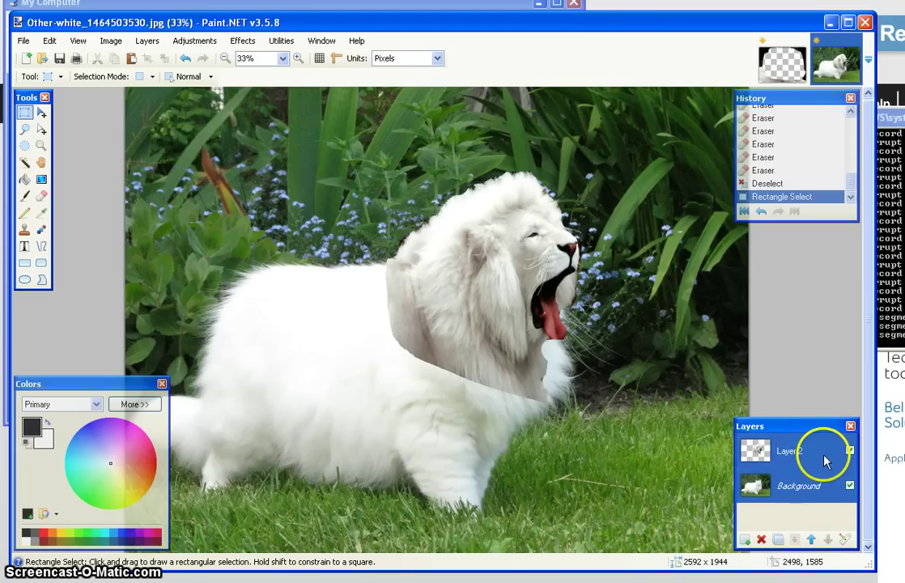